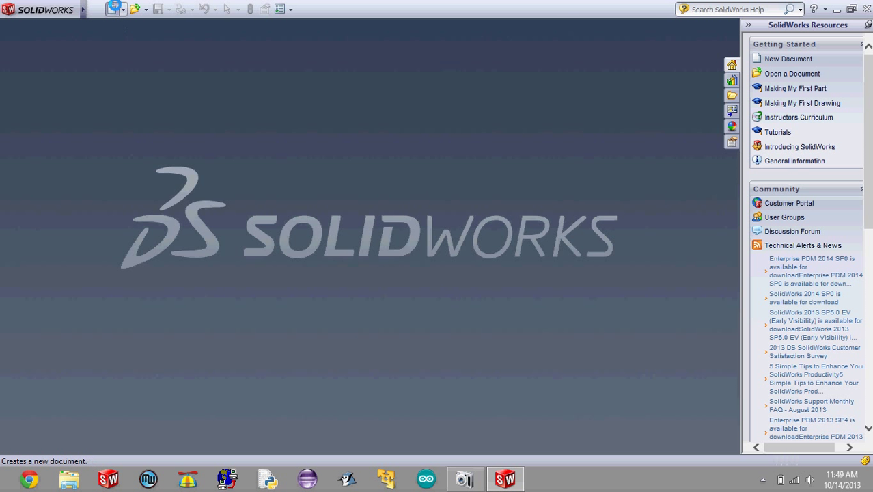
# Step: Create a new blank part document
pyautogui.click(111, 9)
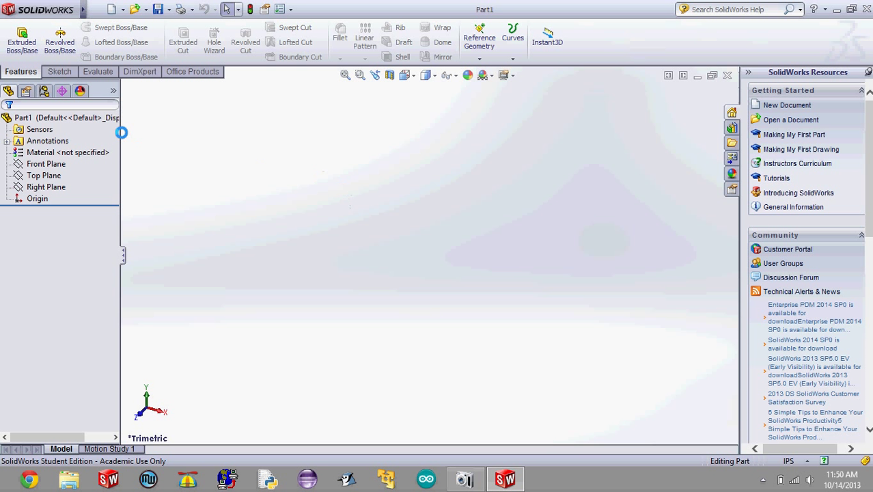
# Step: Sketch a circle on the Front Plane centred on the origin
pyautogui.click(66, 71)
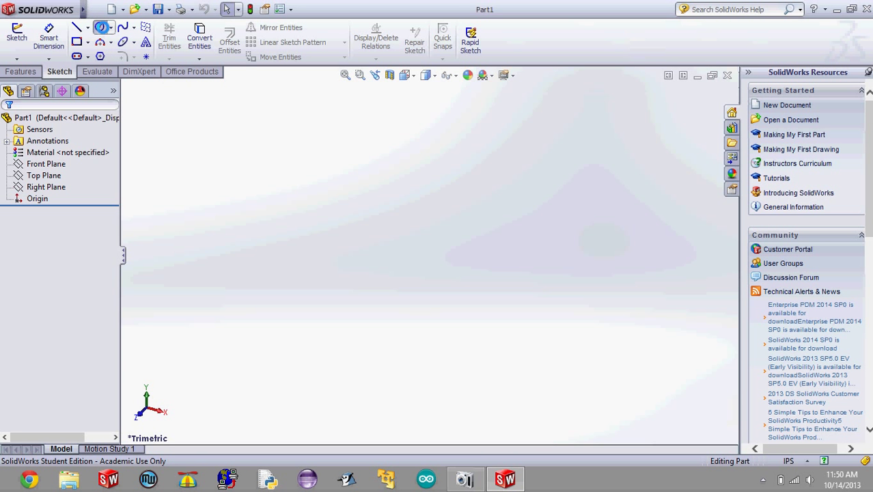
pyautogui.click(100, 27)
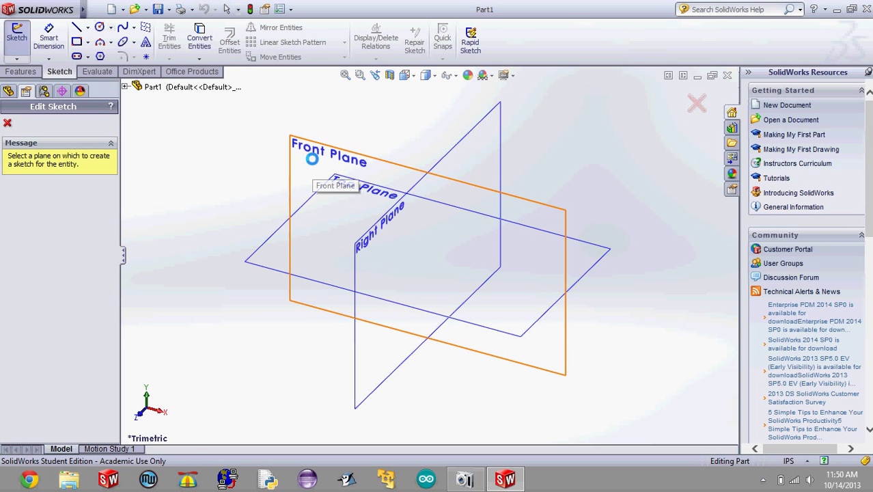
pyautogui.click(311, 158)
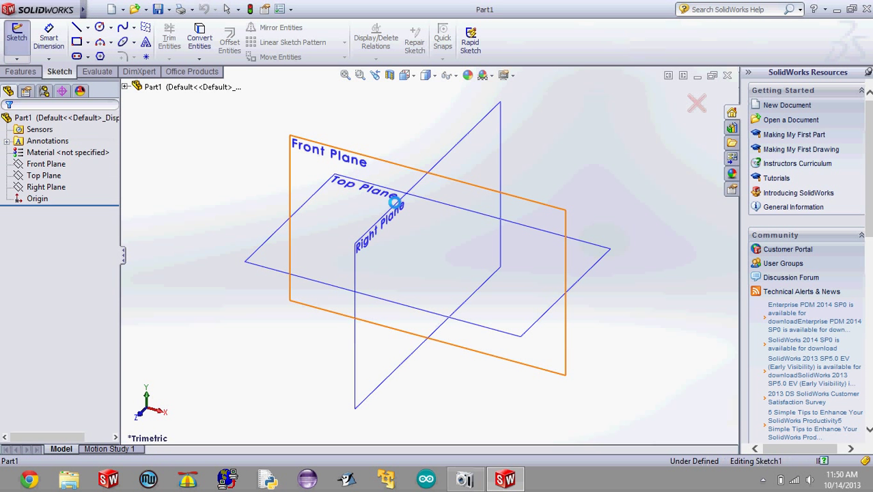
pyautogui.click(426, 252)
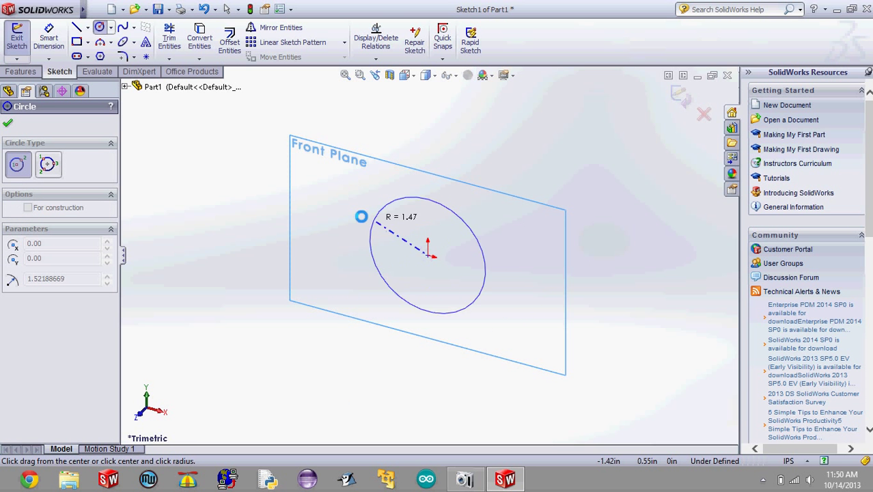
pyautogui.click(347, 215)
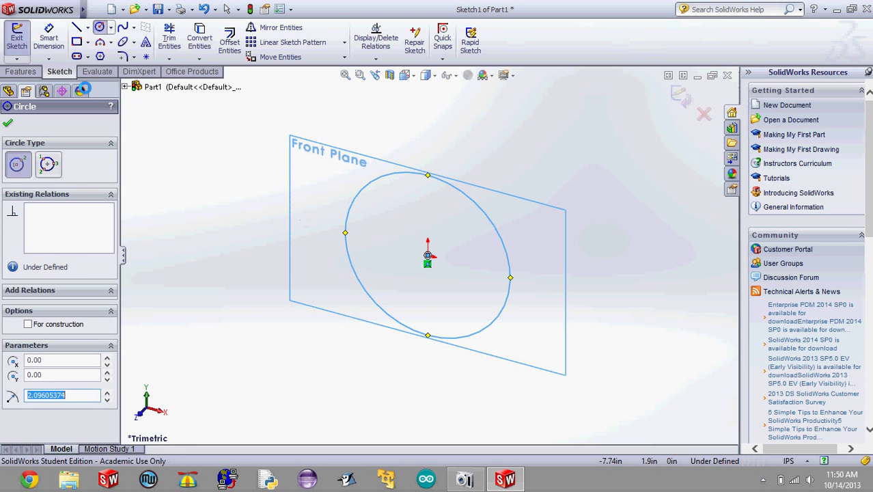
# Step: Dimension the circle's diameter to 2.6 in
pyautogui.click(27, 71)
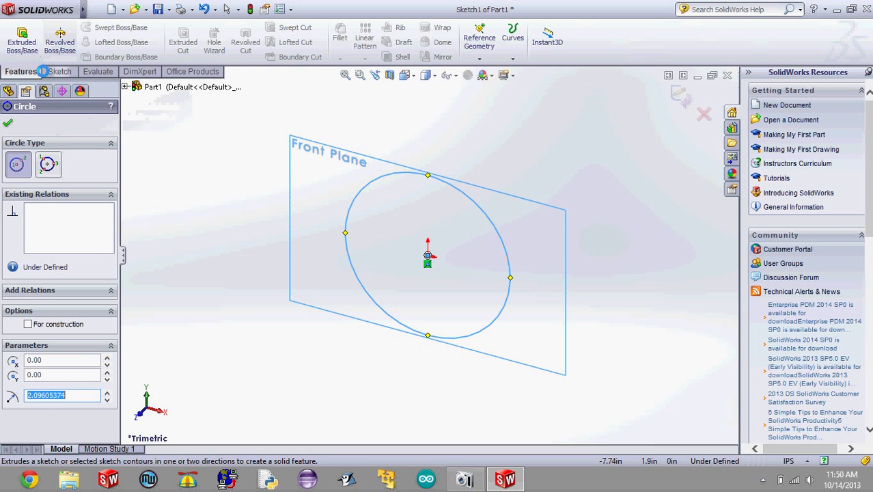
pyautogui.click(49, 71)
pyautogui.click(50, 36)
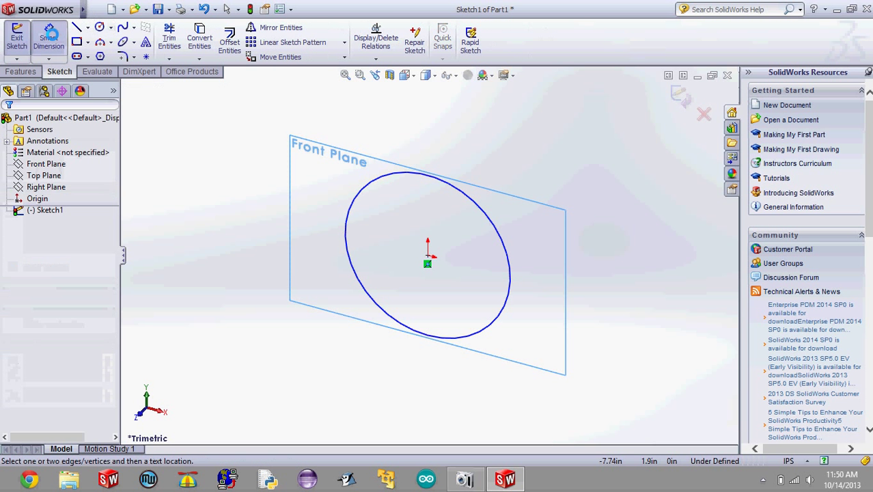
pyautogui.click(354, 199)
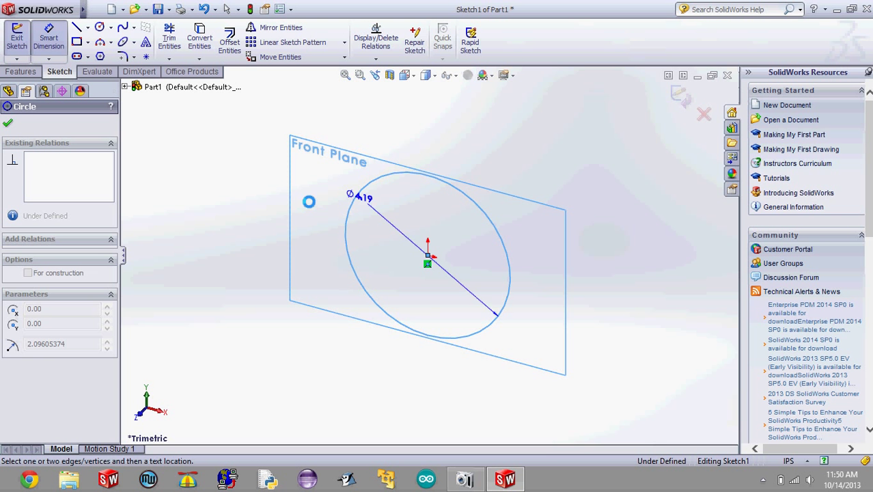
pyautogui.click(250, 193)
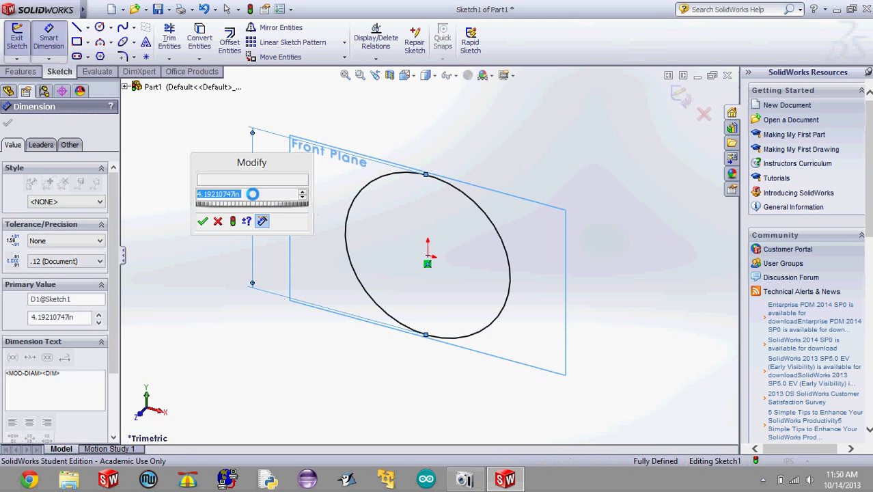
pyautogui.write('2.')
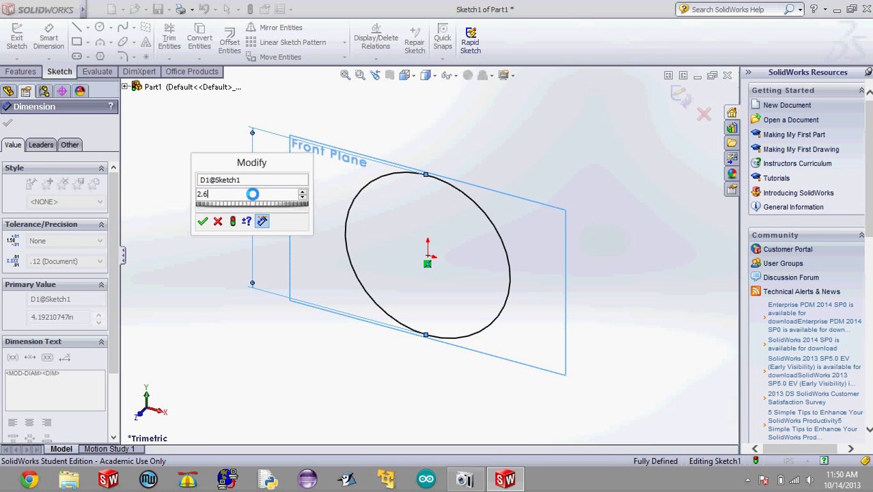
pyautogui.write('6')
pyautogui.press('Return')
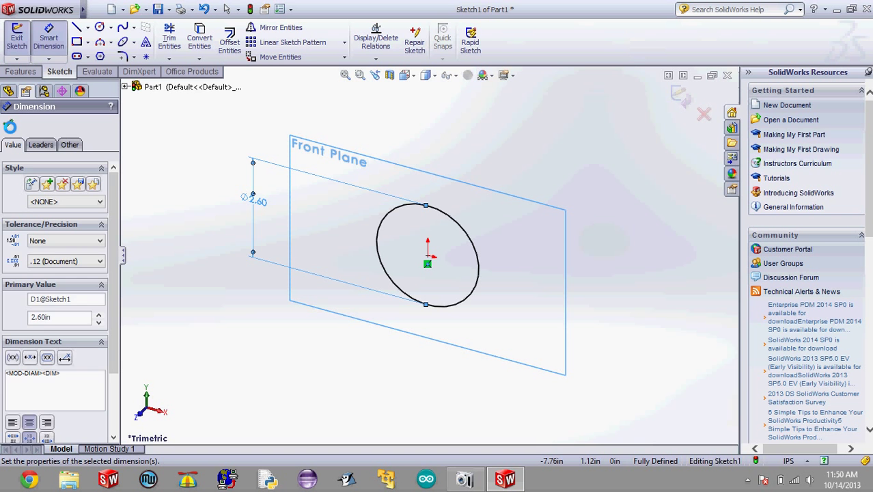
pyautogui.press('Escape')
pyautogui.click(20, 72)
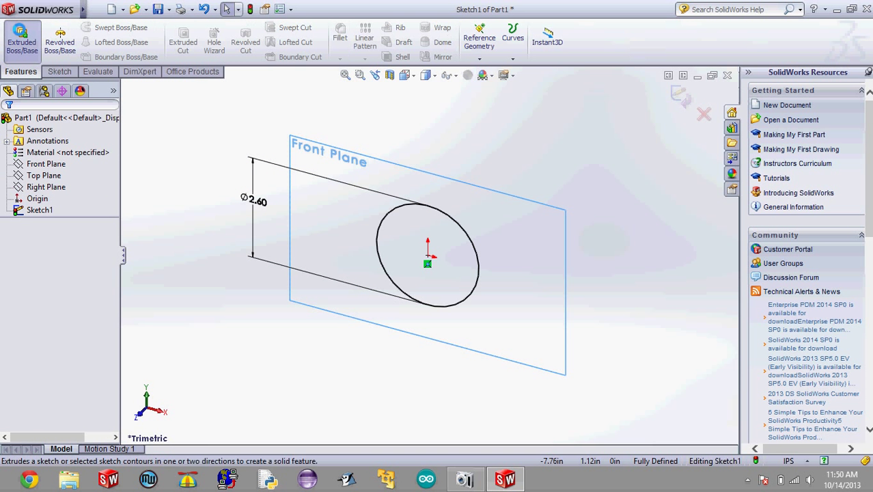
# Step: Extrude the 2.60 in circle 0.001 in blind into a thin disc
pyautogui.click(22, 38)
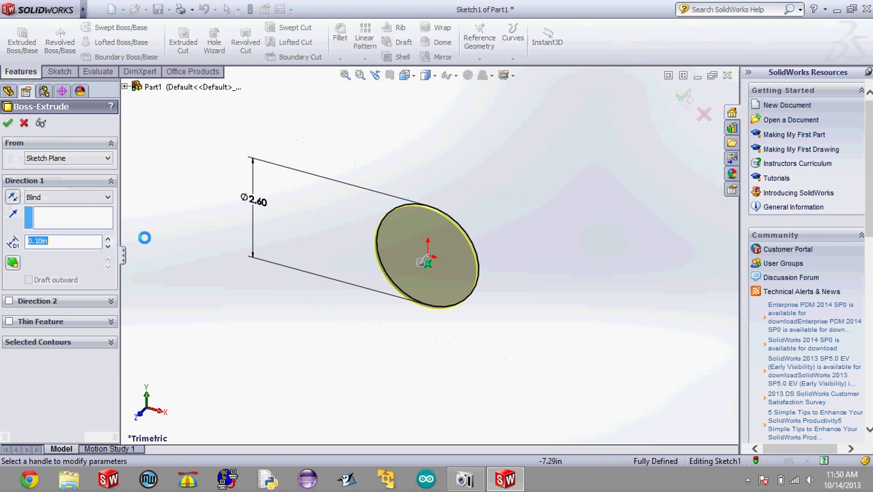
pyautogui.moveTo(175, 209); pyautogui.dragTo(160, 230, button='middle')
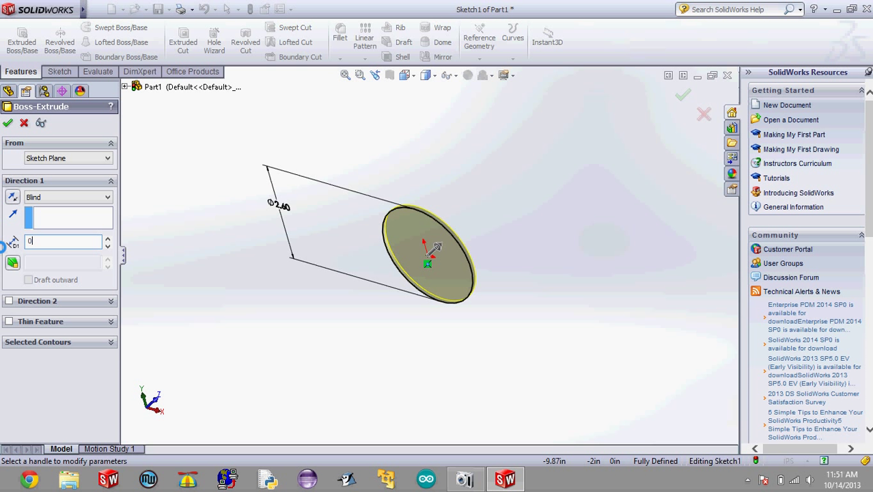
pyautogui.press('Return')
pyautogui.click(7, 122)
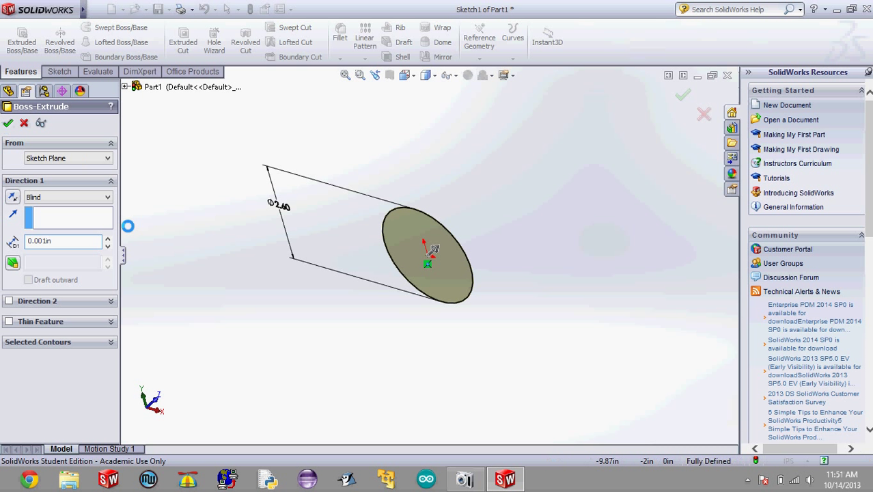
pyautogui.moveTo(197, 215); pyautogui.dragTo(302, 155, button='middle')
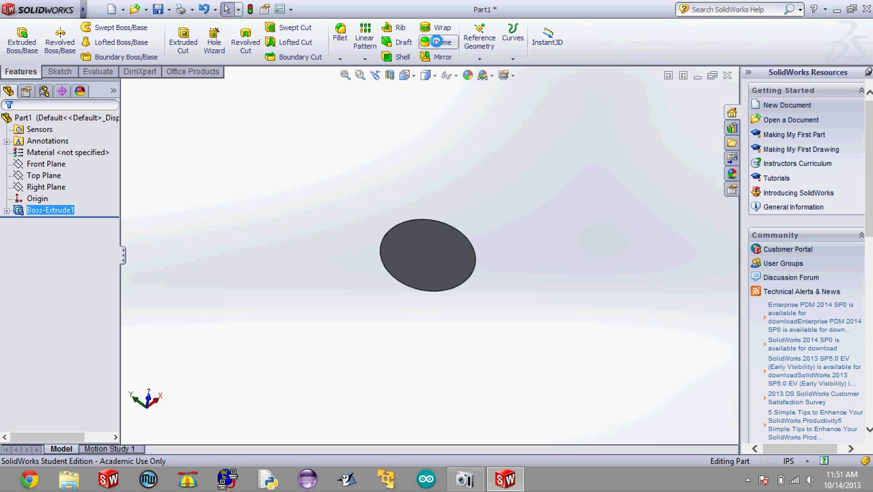
# Step: Start a Dome feature on the disc's face
pyautogui.click(437, 42)
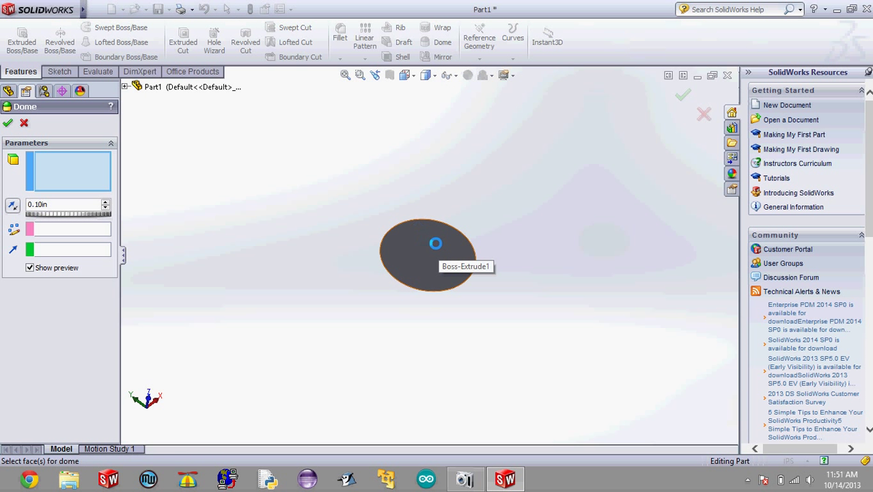
pyautogui.click(436, 243)
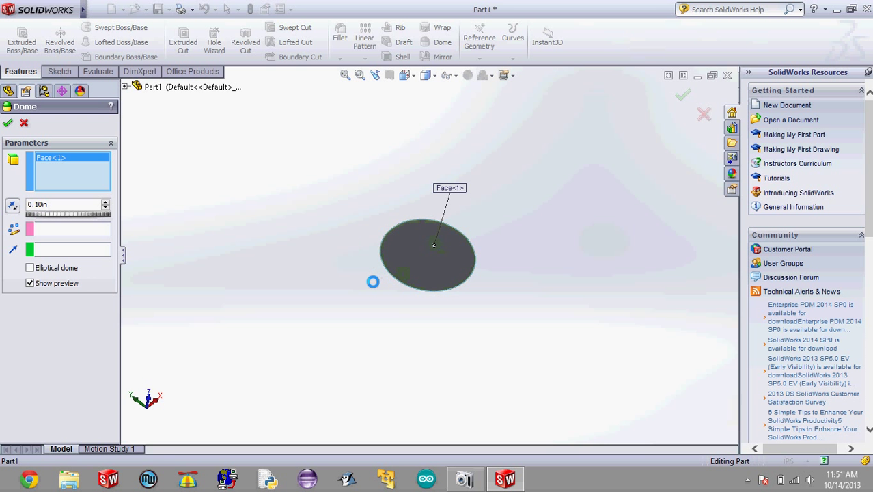
pyautogui.moveTo(370, 244); pyautogui.dragTo(370, 195, button='middle')
pyautogui.scroll(-3, 448, 273)
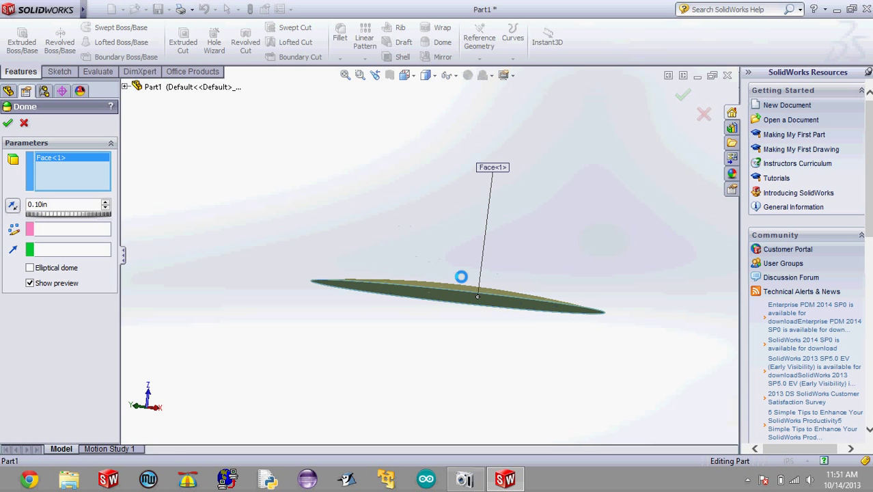
pyautogui.moveTo(461, 276); pyautogui.dragTo(331, 278, button='middle')
pyautogui.scroll(3, 468, 259)
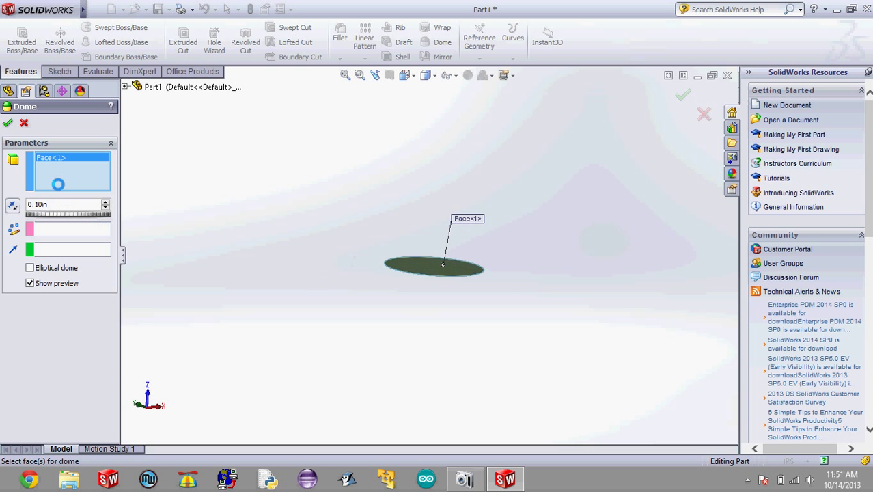
# Step: Set the dome height to 4 in, make it elliptical and confirm
pyautogui.moveTo(71, 205); pyautogui.dragTo(2, 217)
pyautogui.write('4')
pyautogui.press('Return')
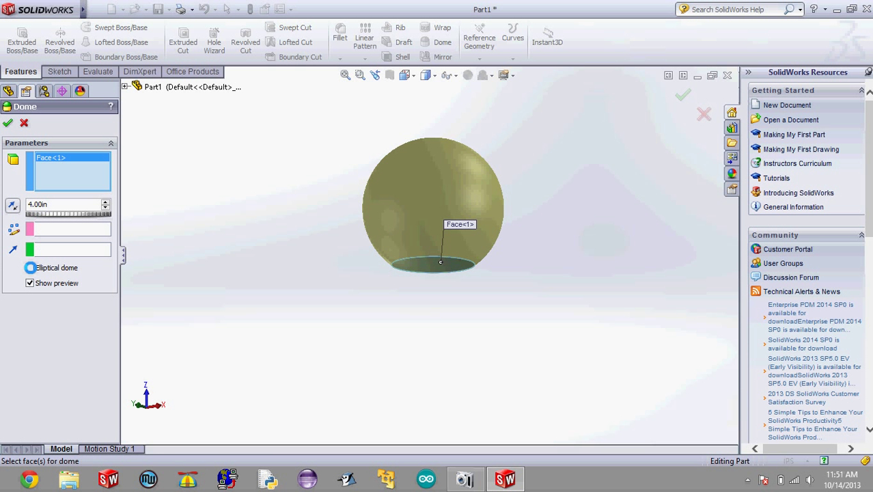
pyautogui.click(30, 268)
pyautogui.moveTo(279, 149); pyautogui.dragTo(291, 113, button='middle')
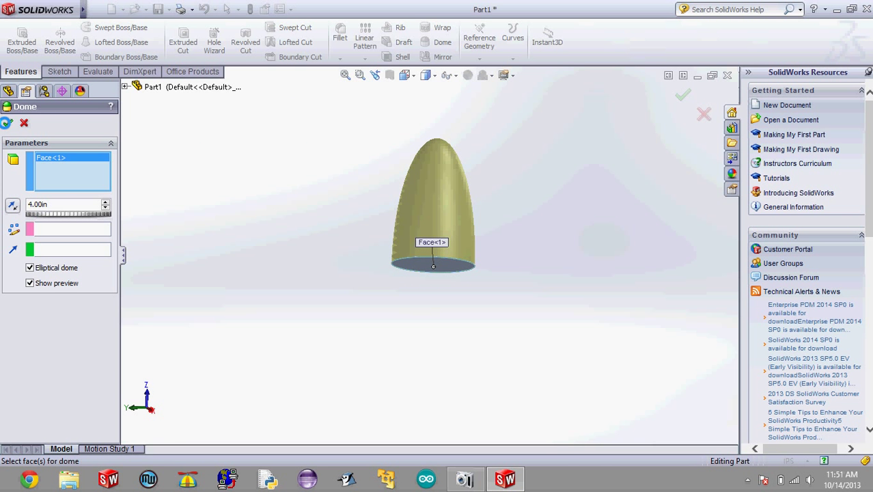
pyautogui.click(7, 123)
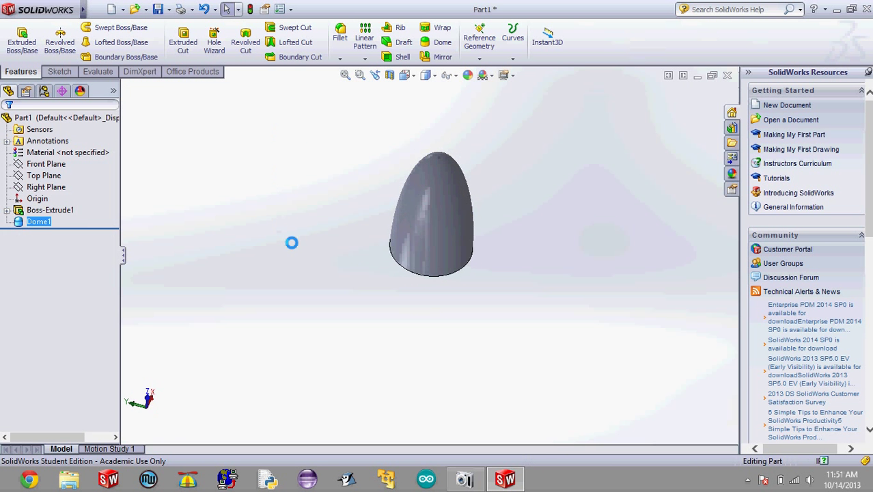
pyautogui.moveTo(291, 243); pyautogui.dragTo(273, 297, button='middle')
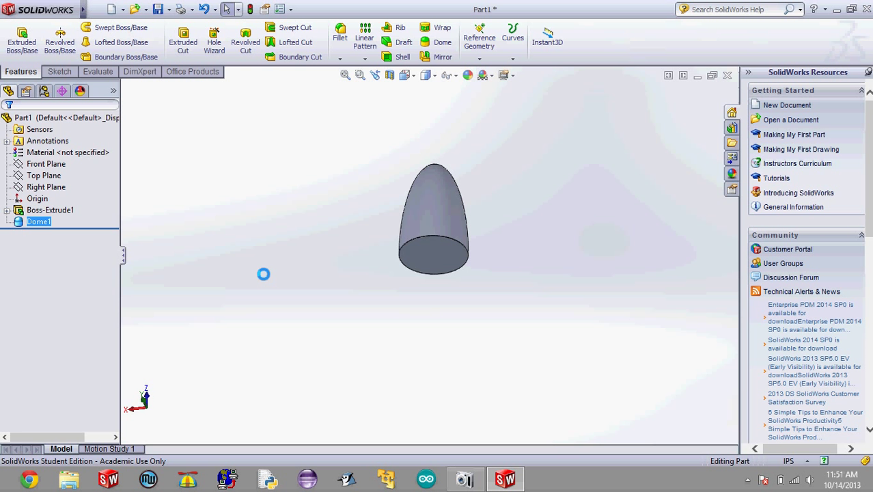
# Step: Sketch a circle on the flat base face, centred on the origin
pyautogui.click(69, 73)
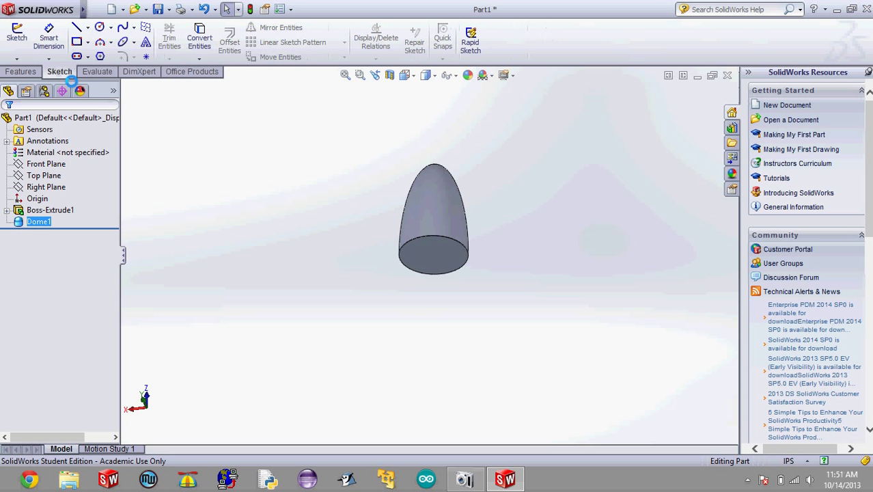
pyautogui.click(16, 34)
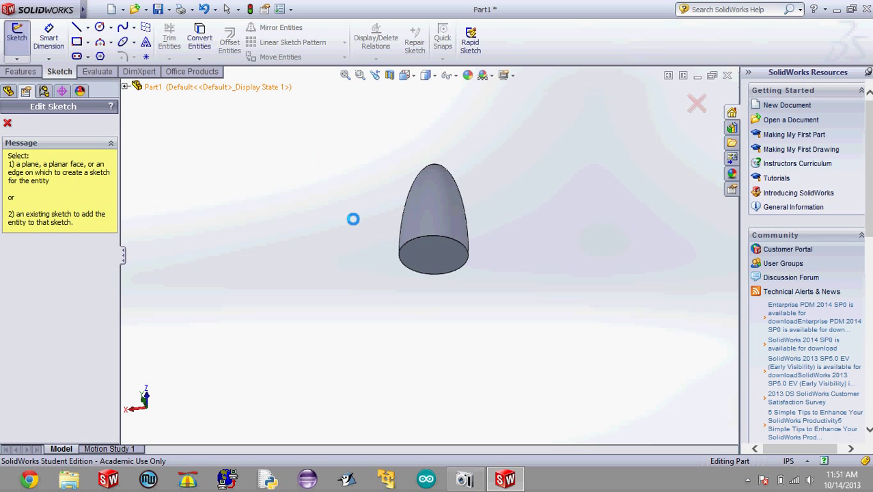
pyautogui.click(441, 242)
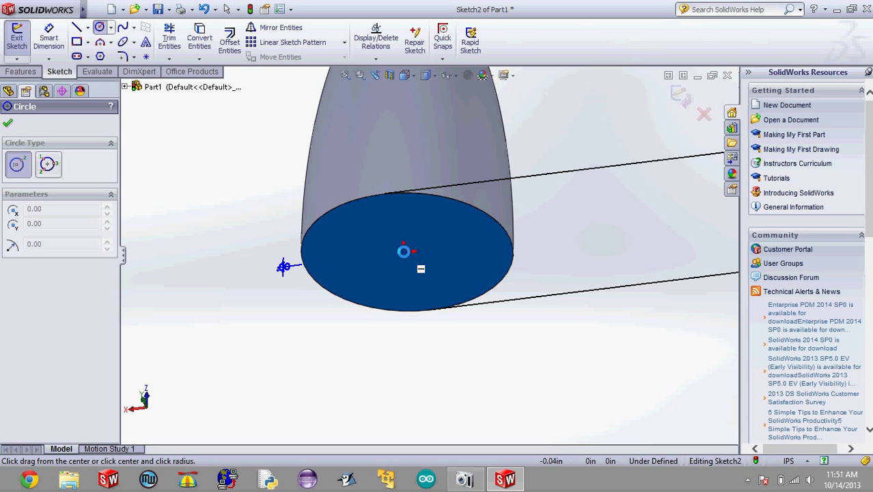
pyautogui.click(404, 251)
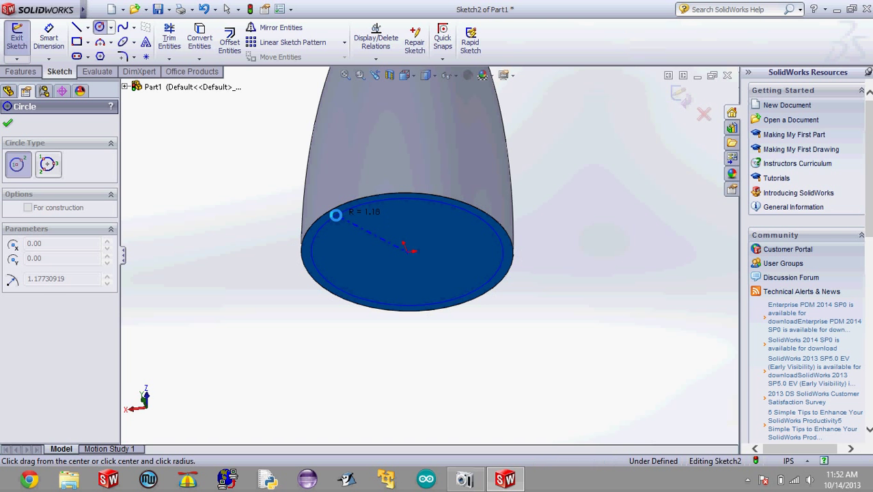
pyautogui.click(335, 215)
pyautogui.click(8, 122)
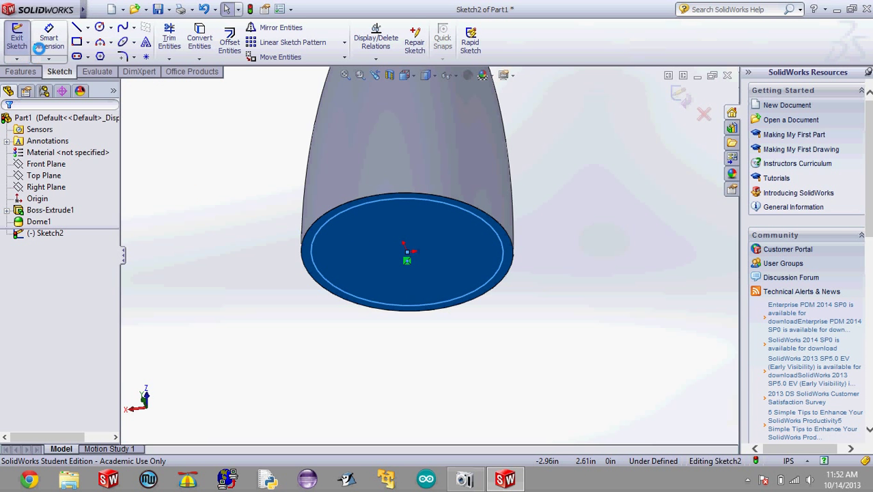
# Step: Dimension the base circle's diameter to 2.55 in
pyautogui.click(40, 48)
pyautogui.click(312, 238)
pyautogui.click(236, 248)
pyautogui.write('2.')
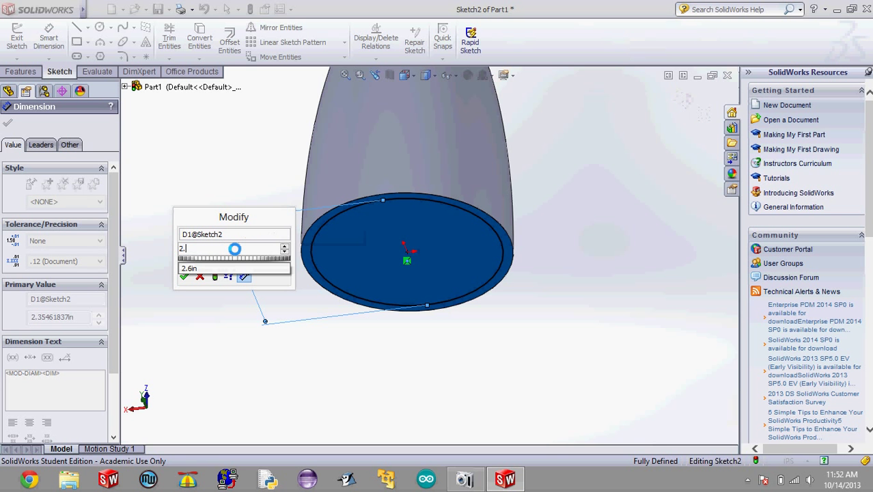
pyautogui.write('55')
pyautogui.press('Return')
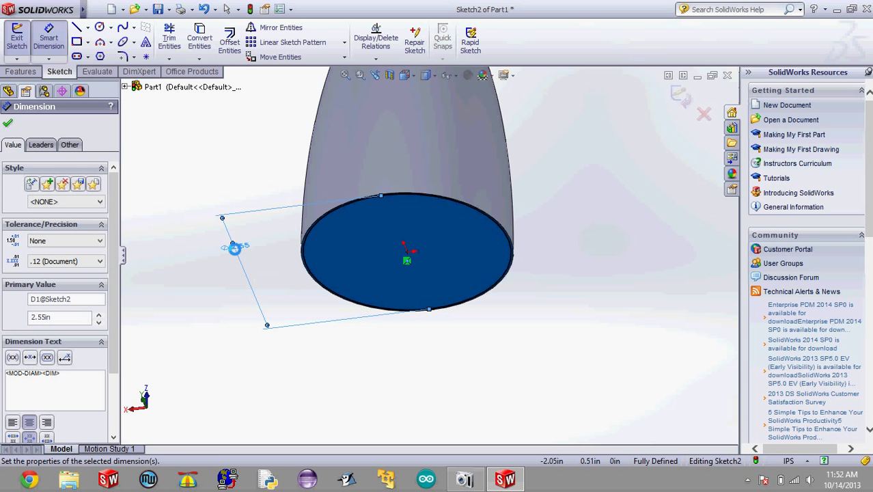
pyautogui.click(7, 119)
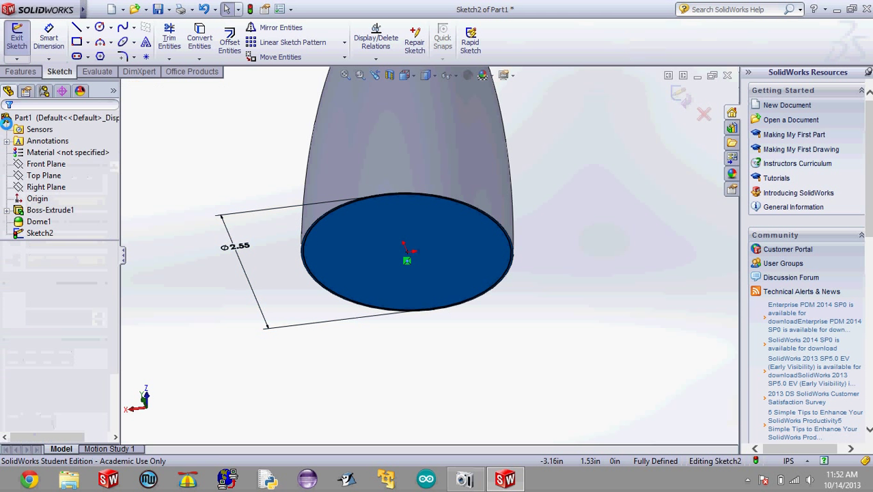
pyautogui.click(21, 71)
# Step: Extrude the 2.55 in circle 1.00 in blind to form the shoulder
pyautogui.click(21, 39)
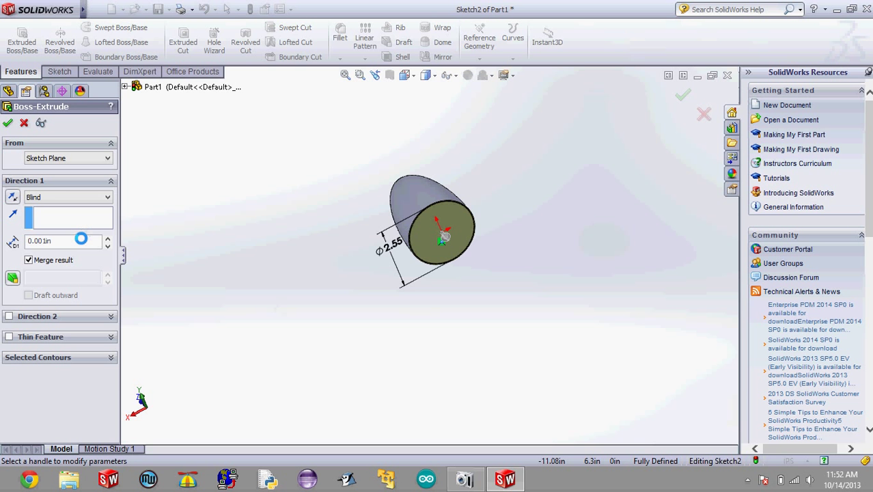
pyautogui.press('Return')
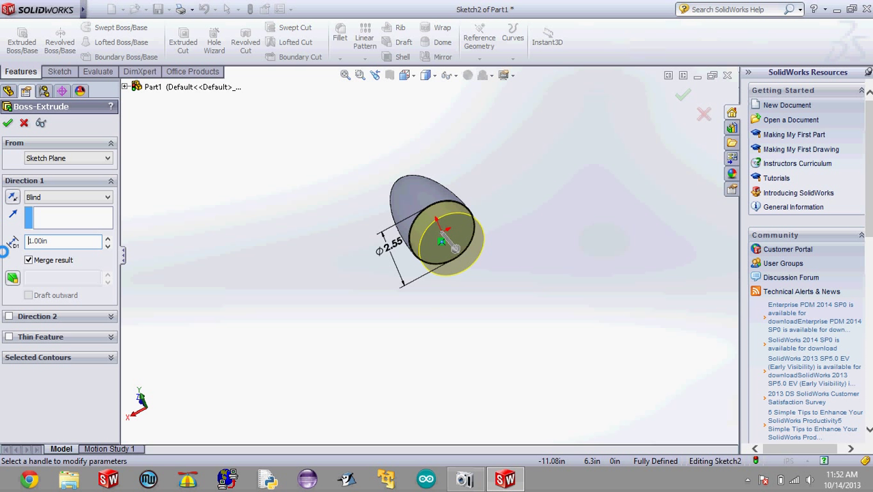
pyautogui.click(8, 122)
pyautogui.moveTo(257, 193); pyautogui.dragTo(440, 381, button='middle')
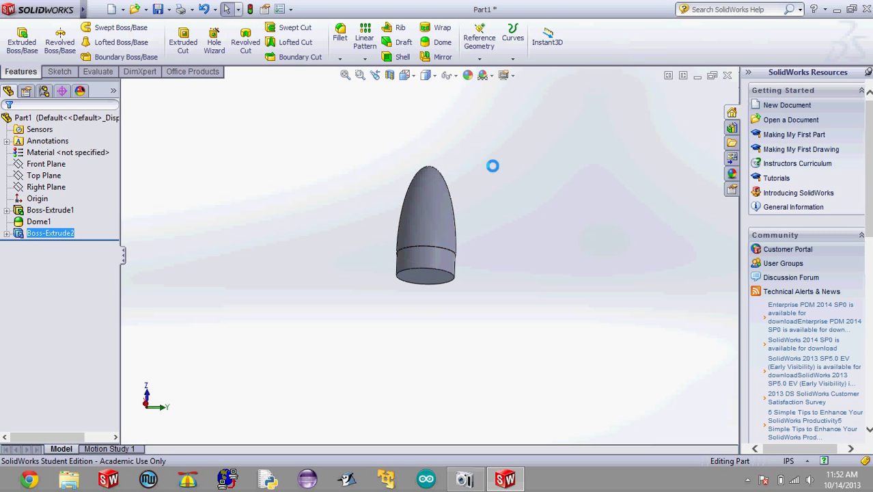
pyautogui.moveTo(475, 291)
pyautogui.mouseDown(button='middle')
pyautogui.moveTo(468, 182)
pyautogui.moveTo(476, 287)
pyautogui.mouseUp(button='middle')
pyautogui.moveTo(482, 256); pyautogui.dragTo(493, 225, button='middle')
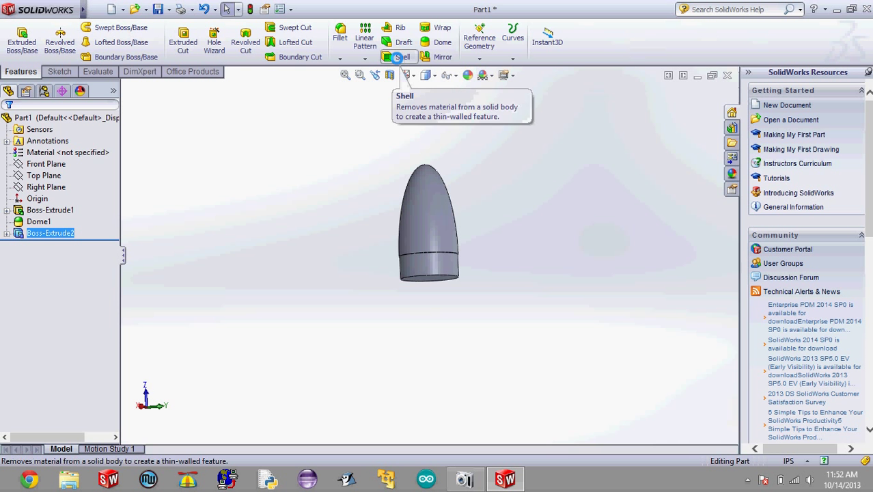
# Step: Shell the body to 0.10 in wall thickness, removing the flat base face
pyautogui.click(397, 57)
pyautogui.moveTo(490, 279); pyautogui.dragTo(444, 231, button='middle')
pyautogui.click(427, 226)
pyautogui.moveTo(520, 198); pyautogui.dragTo(505, 298, button='middle')
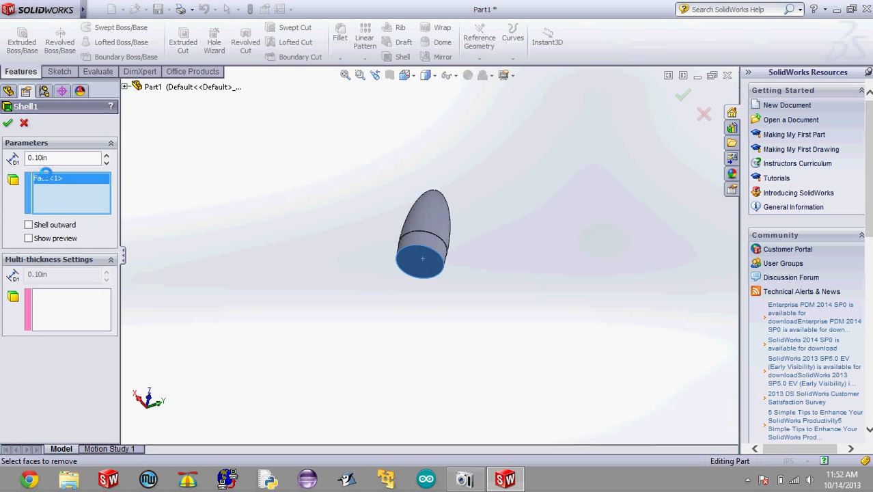
pyautogui.doubleClick(50, 161)
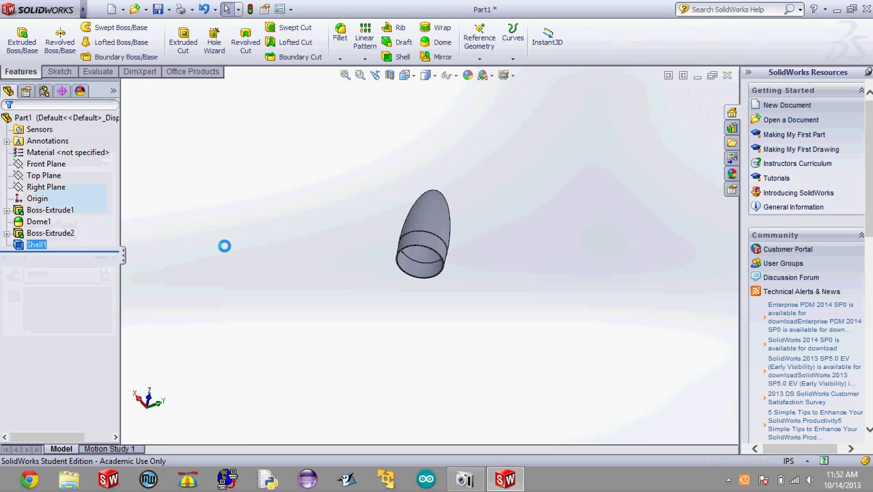
pyautogui.moveTo(224, 245); pyautogui.dragTo(506, 304, button='middle')
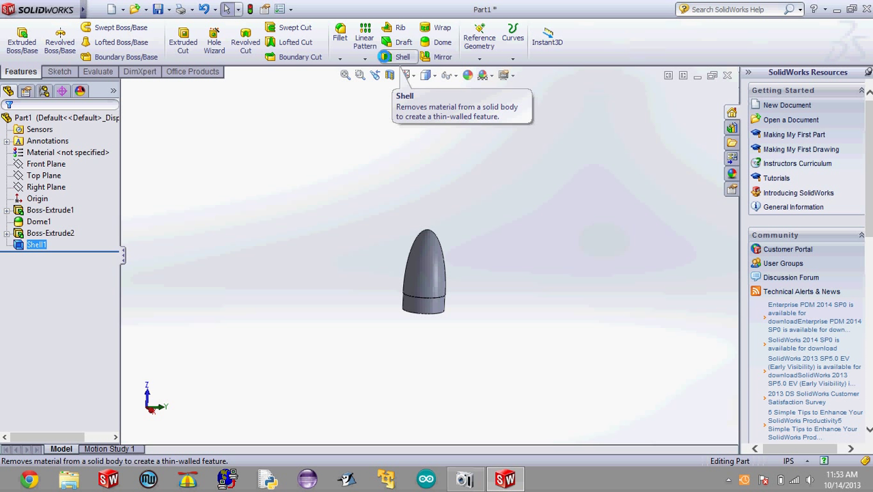
pyautogui.click(388, 58)
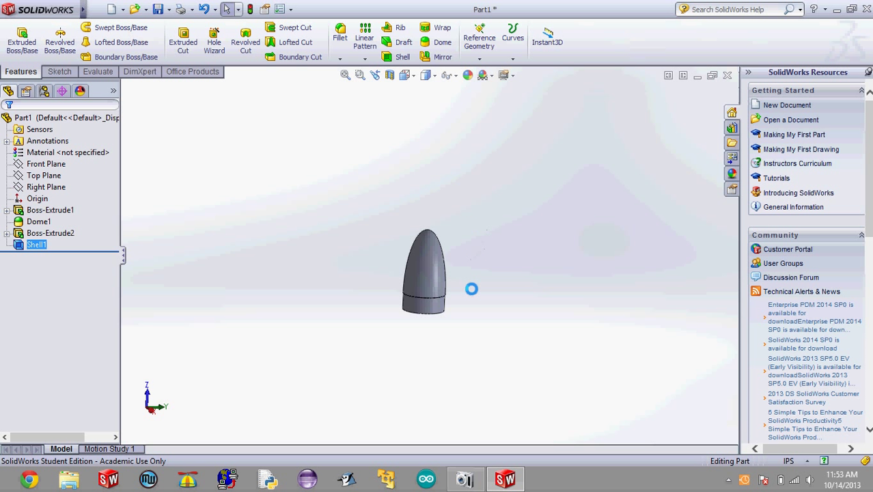
pyautogui.moveTo(456, 298); pyautogui.dragTo(296, 227, button='middle')
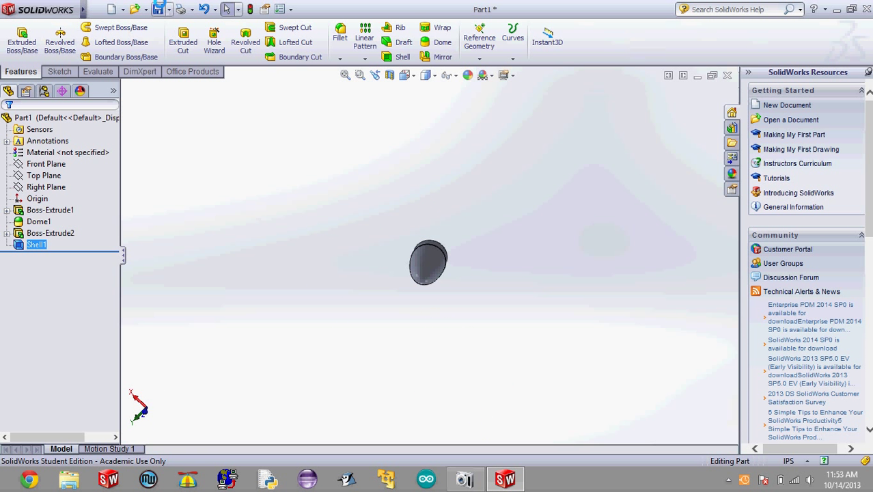
# Step: Save the part as 'elliptical nosecone' in rocket club > solid works stuff > Tutorials
pyautogui.click(169, 9)
pyautogui.click(185, 34)
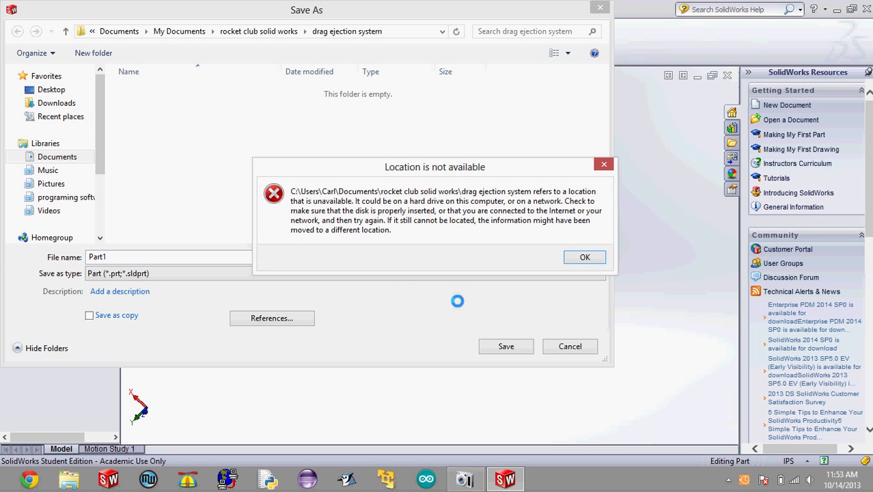
pyautogui.click(582, 258)
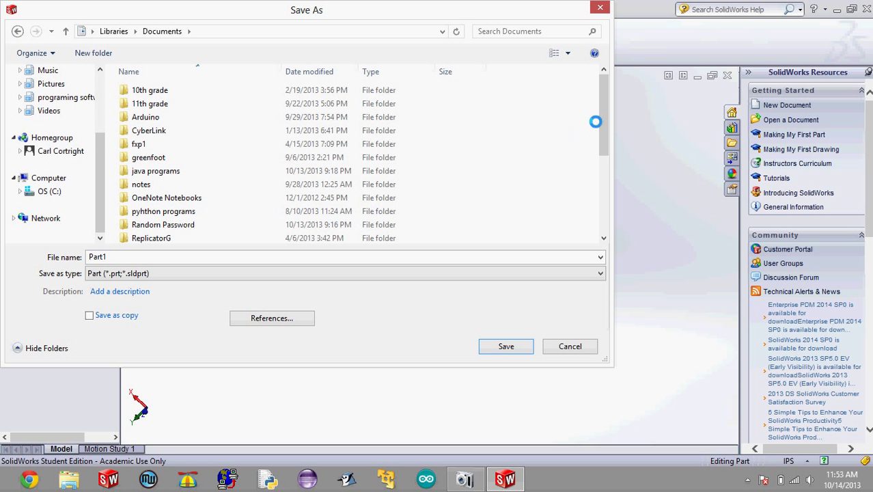
pyautogui.moveTo(605, 121); pyautogui.dragTo(606, 167)
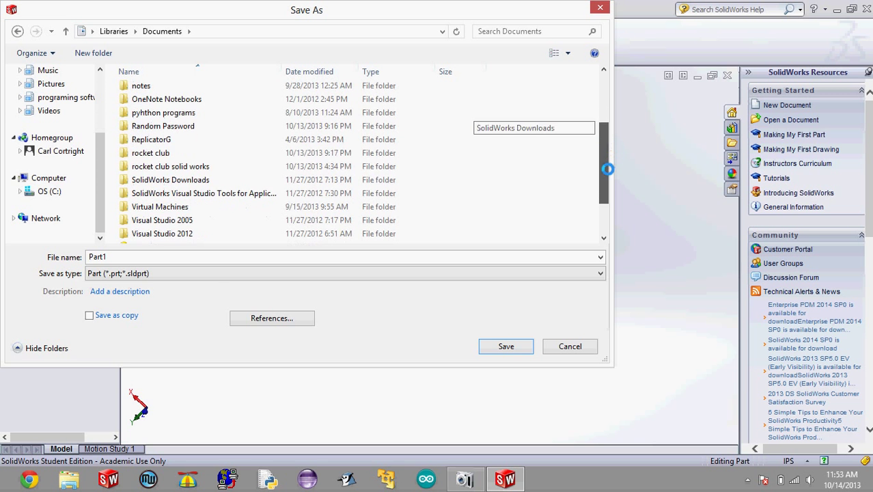
pyautogui.doubleClick(171, 155)
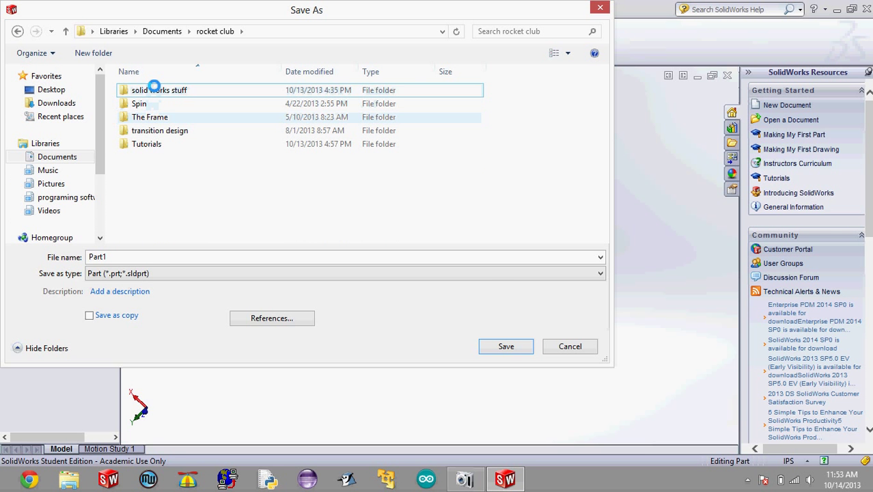
pyautogui.doubleClick(156, 86)
pyautogui.click(171, 196)
pyautogui.doubleClick(170, 197)
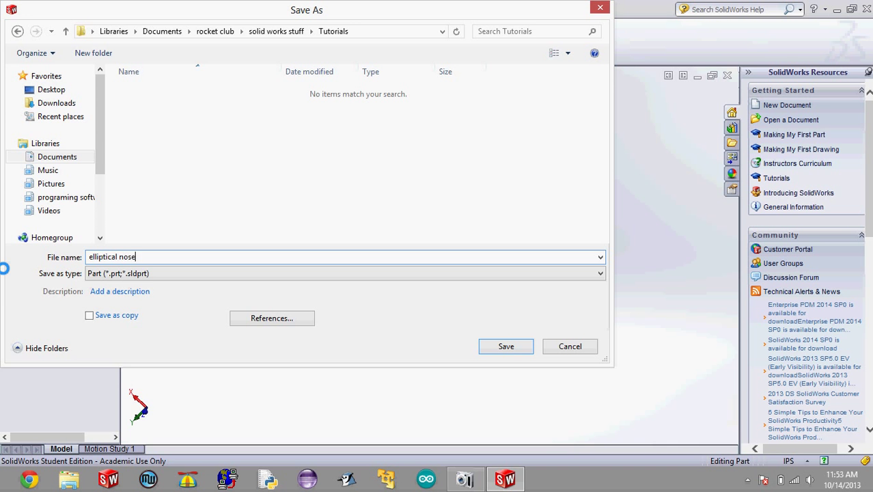
pyautogui.press('Return')
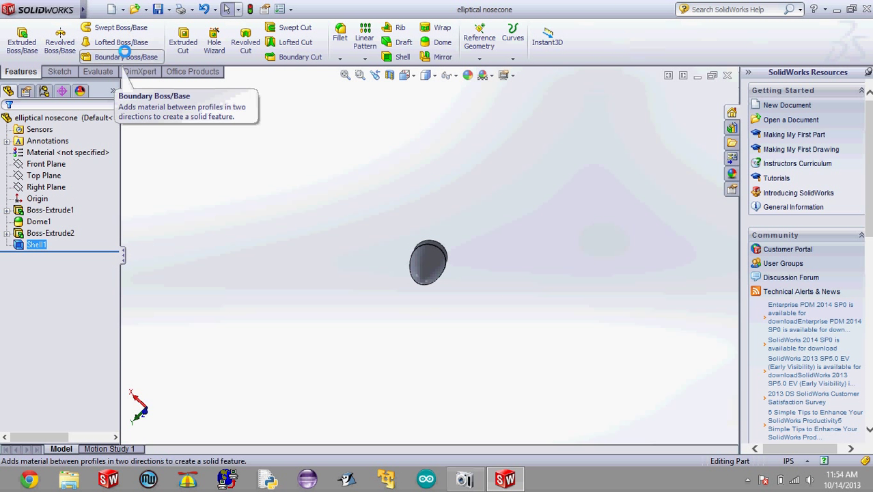
# Step: Create a new part and begin a line sketch on the Front Plane
pyautogui.click(110, 9)
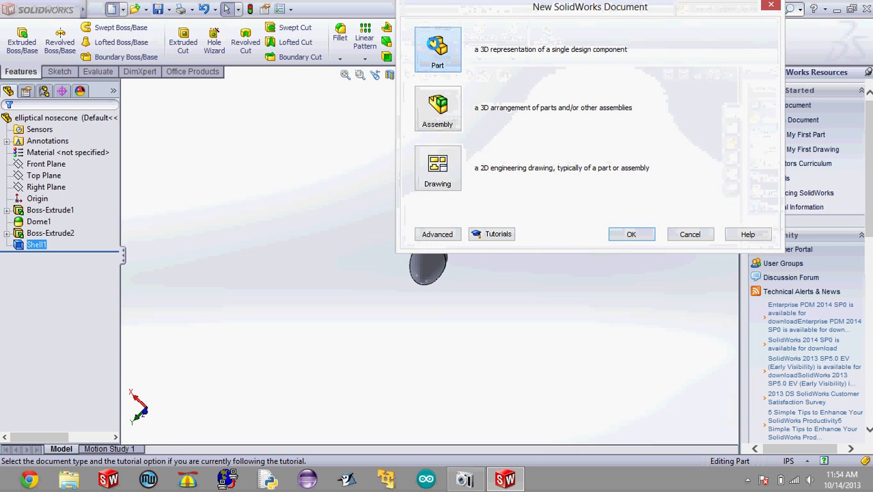
pyautogui.click(622, 234)
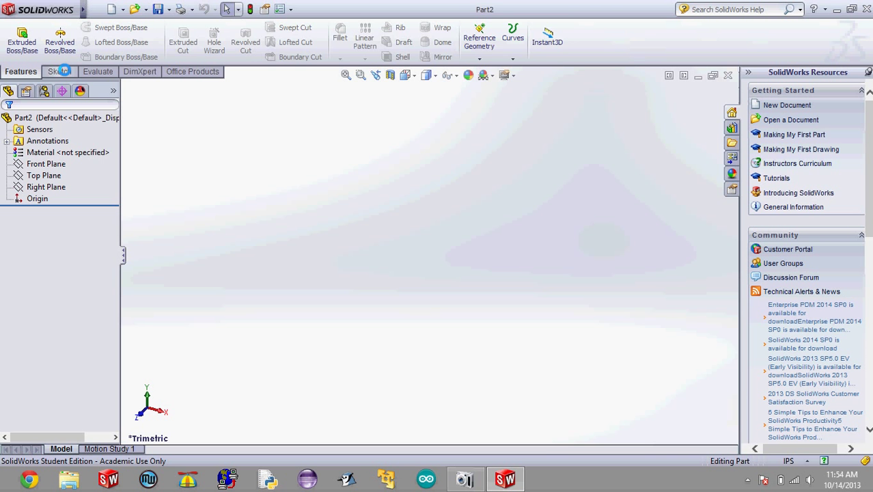
pyautogui.click(60, 71)
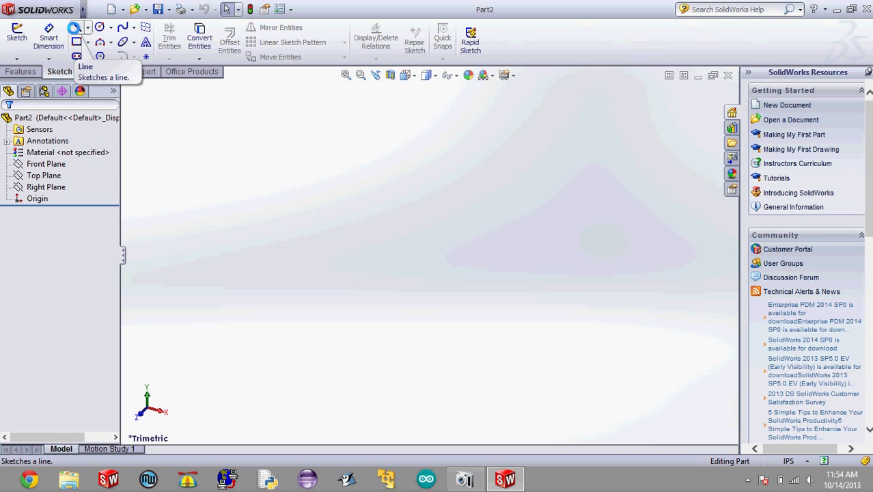
pyautogui.click(80, 29)
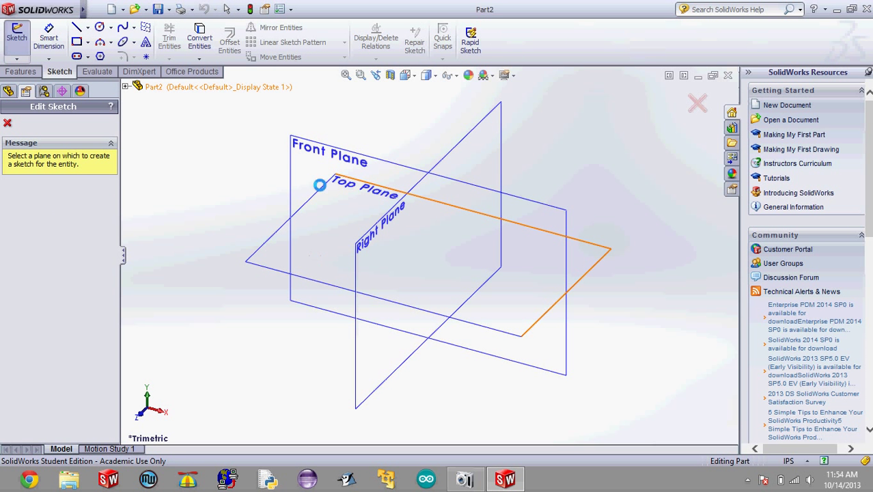
pyautogui.click(304, 162)
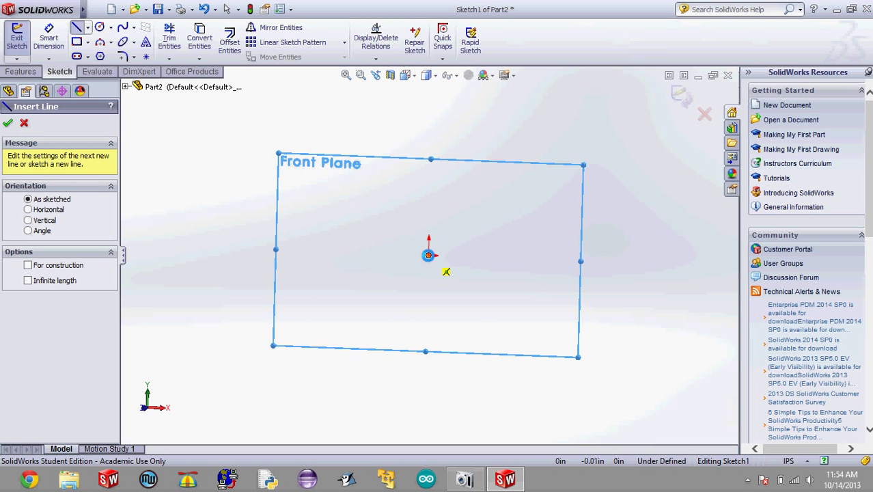
# Step: Draw a horizontal line from the origin and a short vertical line up from its end
pyautogui.click(428, 255)
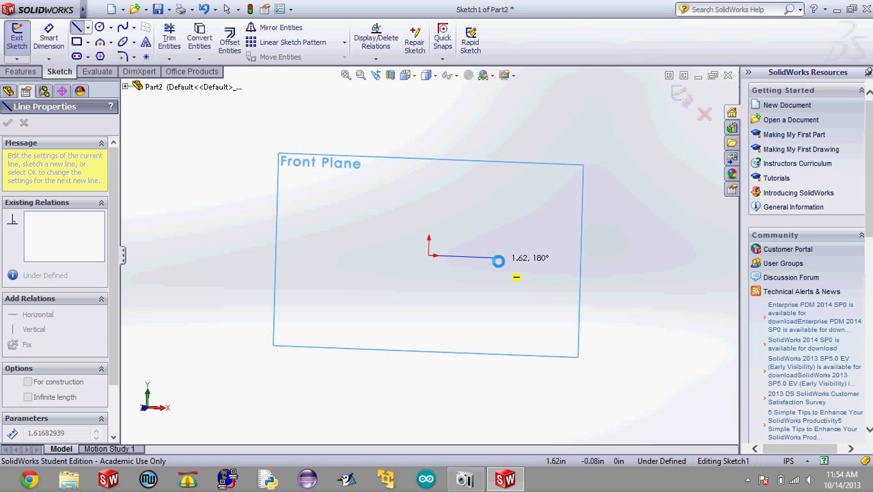
pyautogui.click(499, 259)
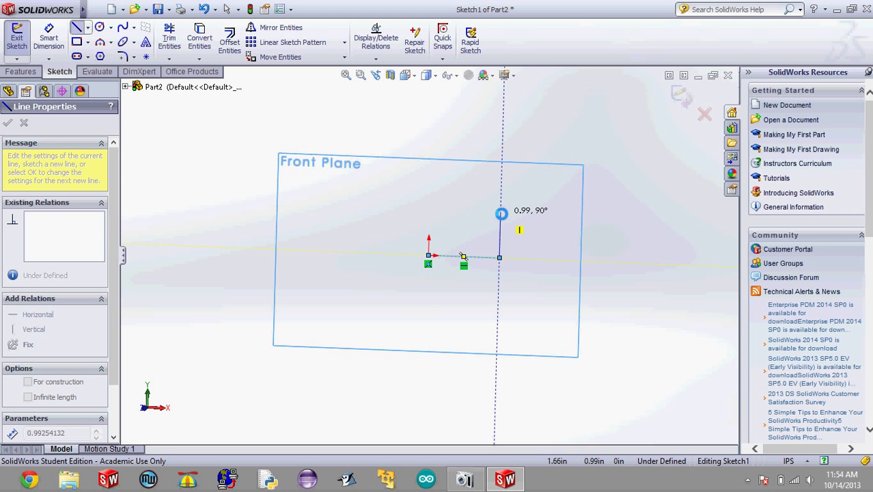
pyautogui.click(501, 213)
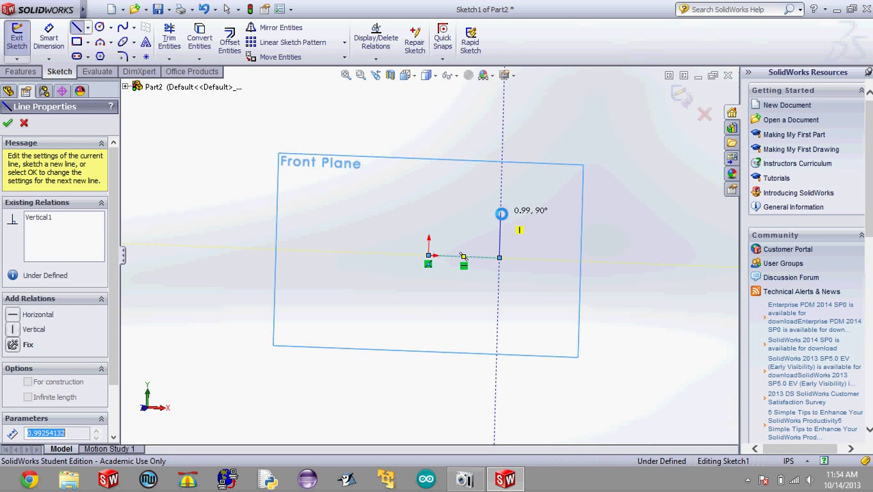
pyautogui.doubleClick(505, 214)
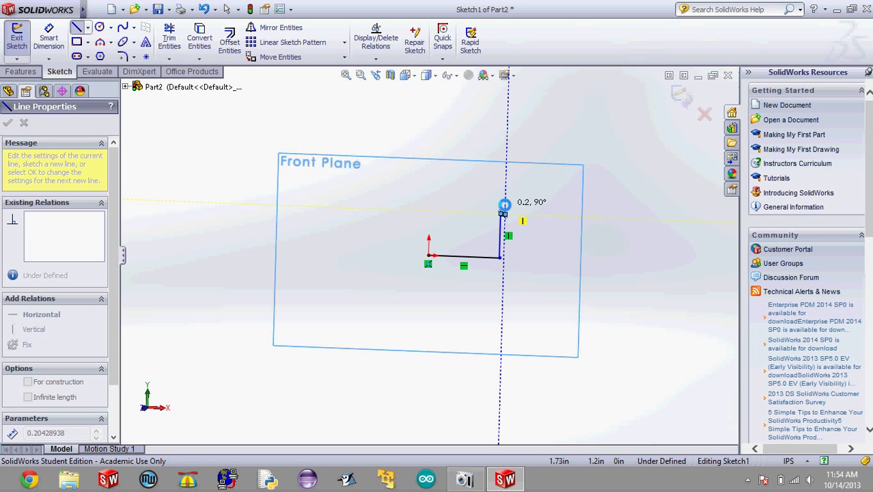
pyautogui.press('Escape')
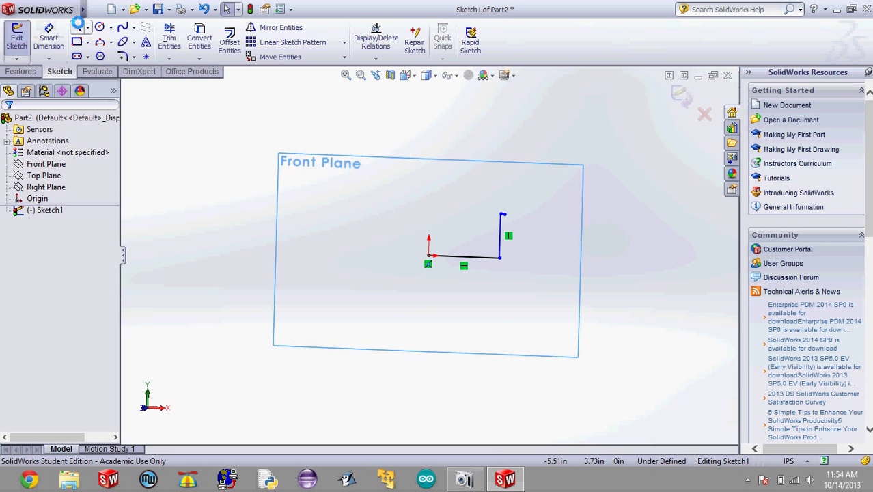
# Step: Draw a vertical centerline straight up from the origin
pyautogui.click(85, 26)
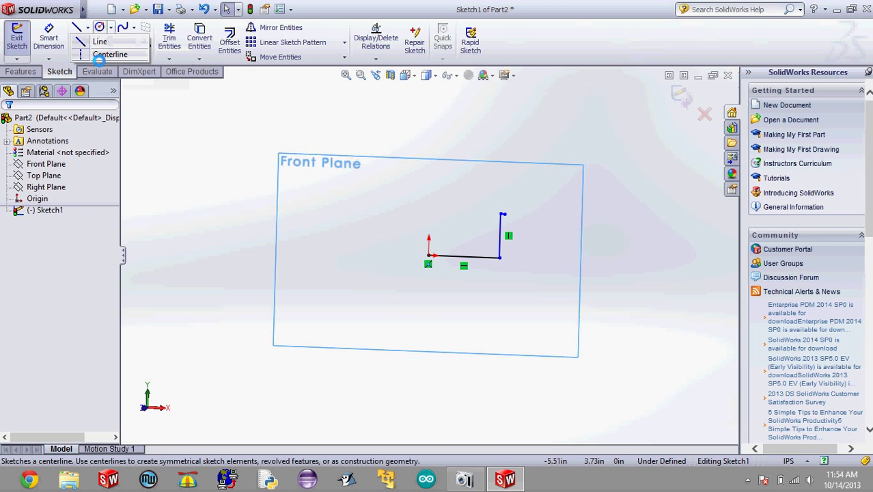
pyautogui.moveTo(94, 27)
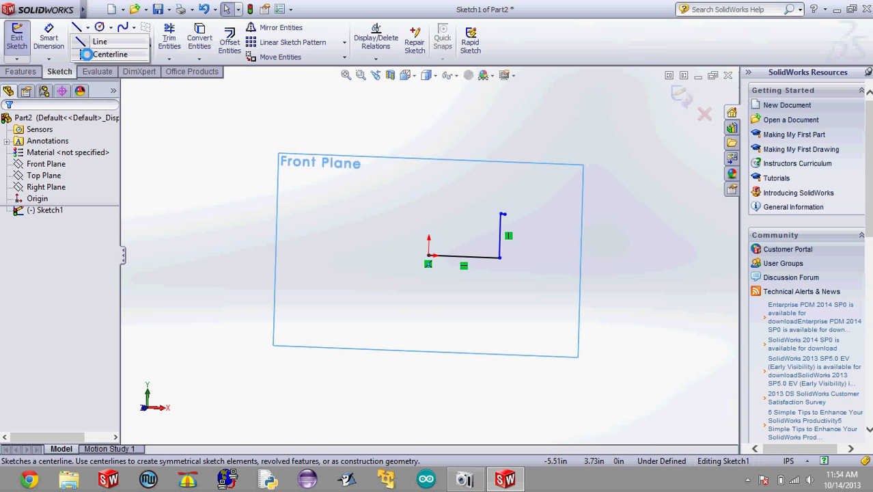
pyautogui.click(87, 54)
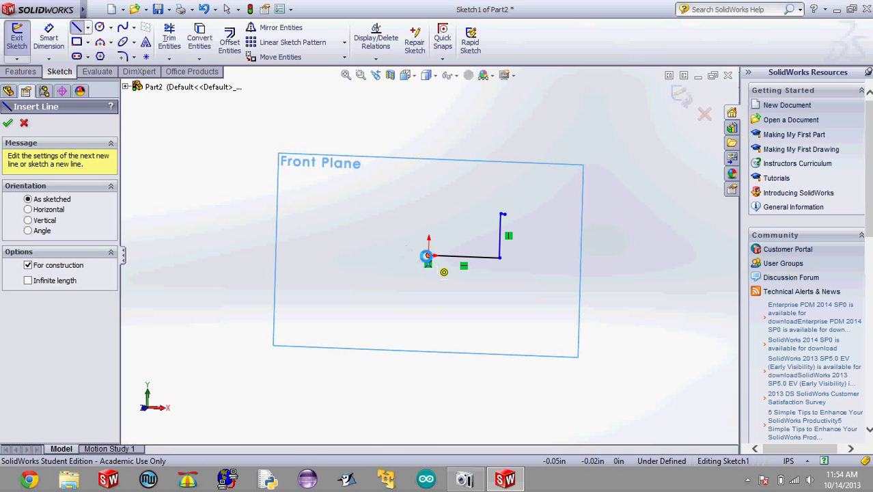
pyautogui.click(427, 255)
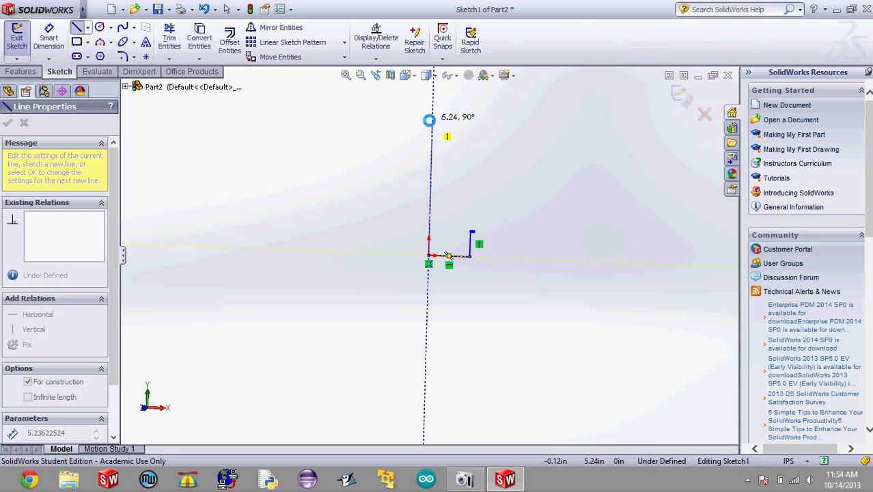
pyautogui.click(431, 120)
pyautogui.press('Escape')
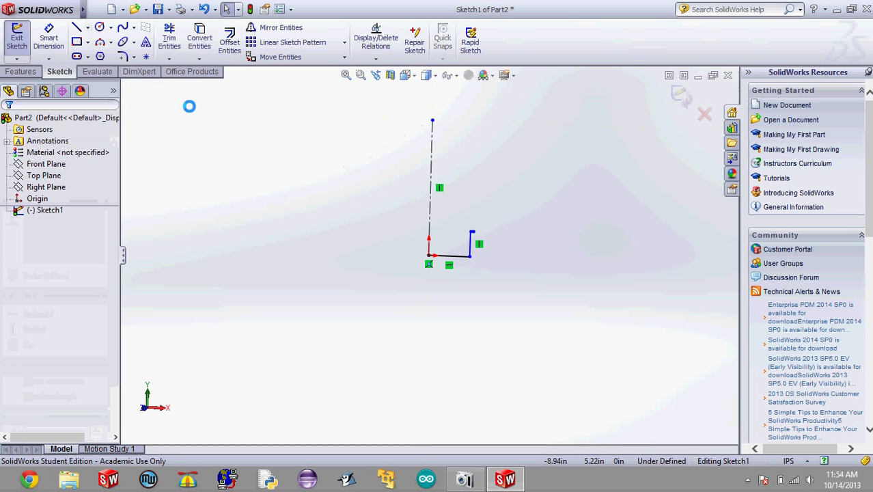
# Step: Dimension the centerline length to 5 in
pyautogui.click(16, 72)
pyautogui.click(59, 72)
pyautogui.click(48, 38)
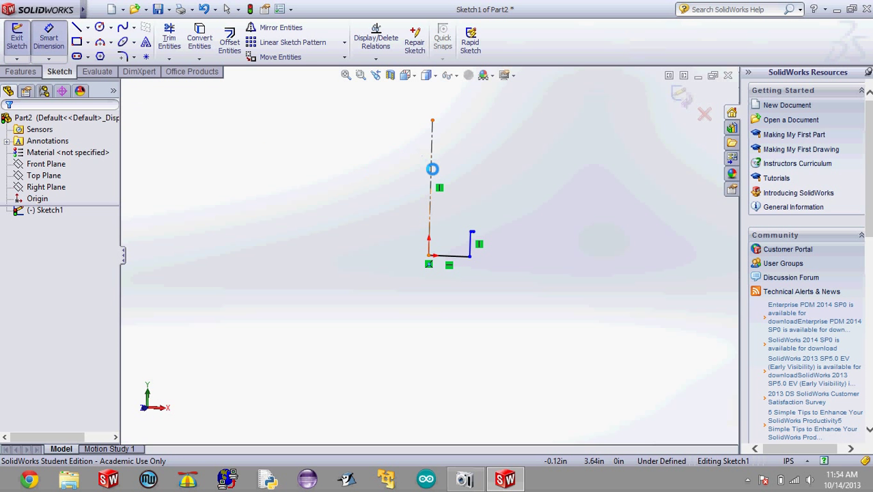
pyautogui.click(430, 166)
pyautogui.click(371, 183)
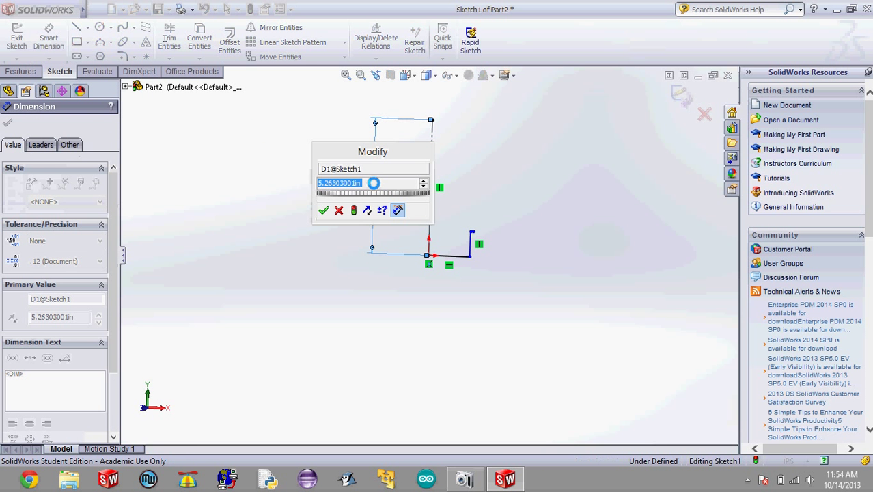
pyautogui.write('4')
pyautogui.press('Return')
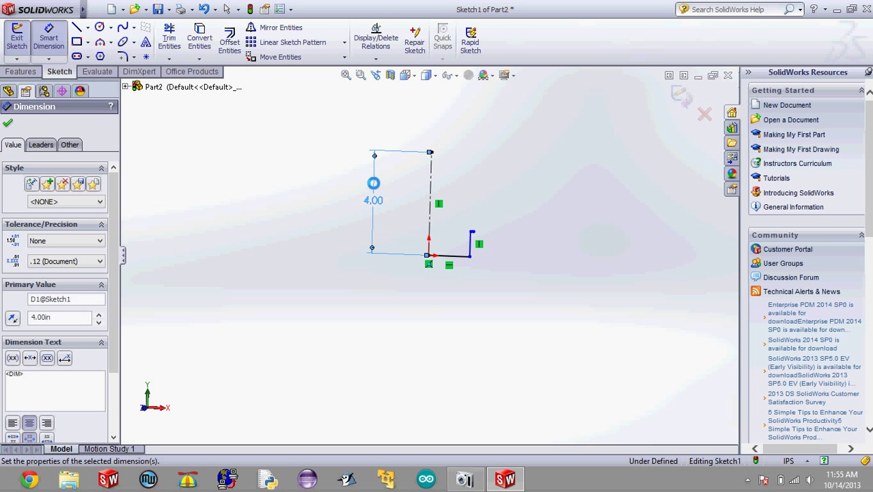
pyautogui.doubleClick(372, 199)
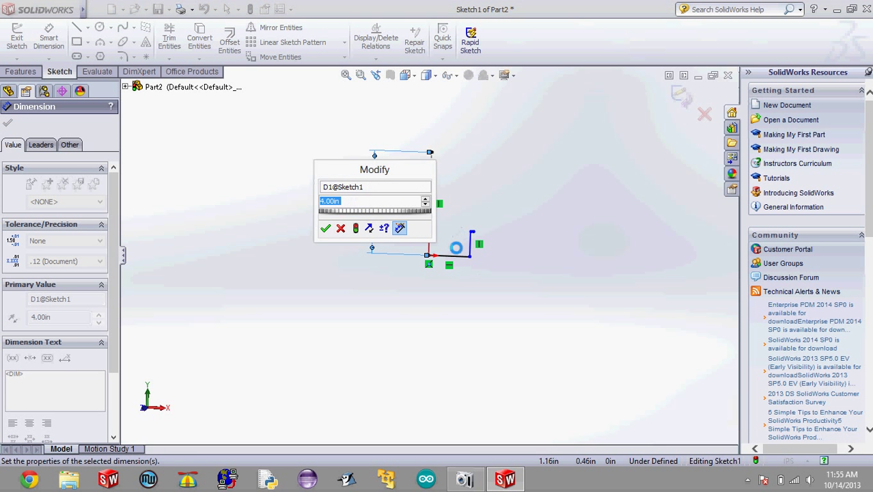
pyautogui.write('5')
pyautogui.press('Return')
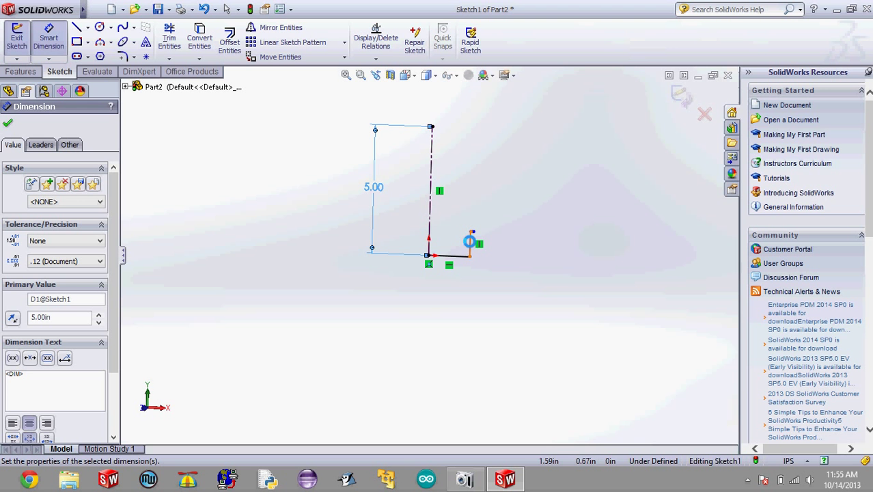
# Step: Dimension the short vertical line to 1 in and the base line to 1.2525 in
pyautogui.scroll(-3, 470, 251)
pyautogui.click(443, 236)
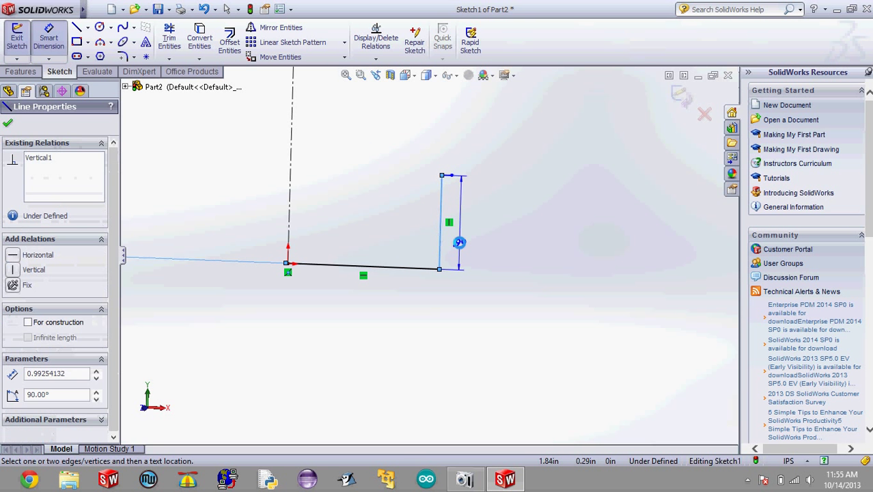
pyautogui.click(459, 242)
pyautogui.write('1')
pyautogui.press('Return')
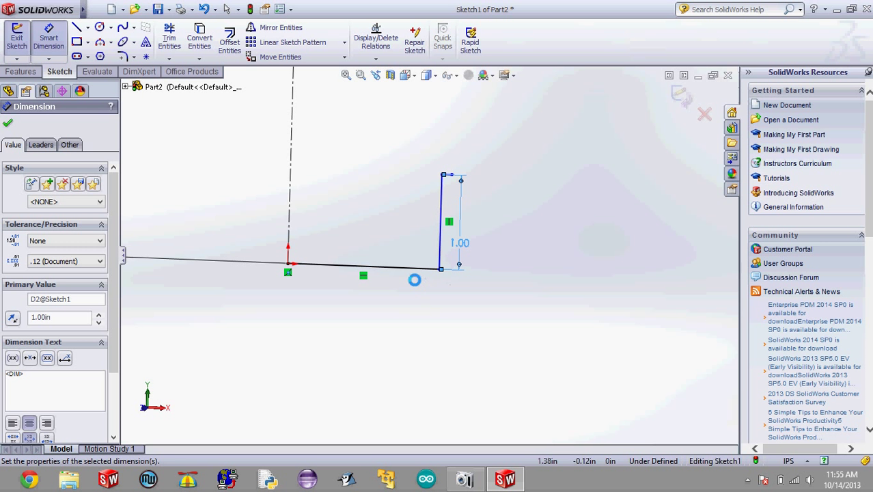
pyautogui.scroll(3, 397, 277)
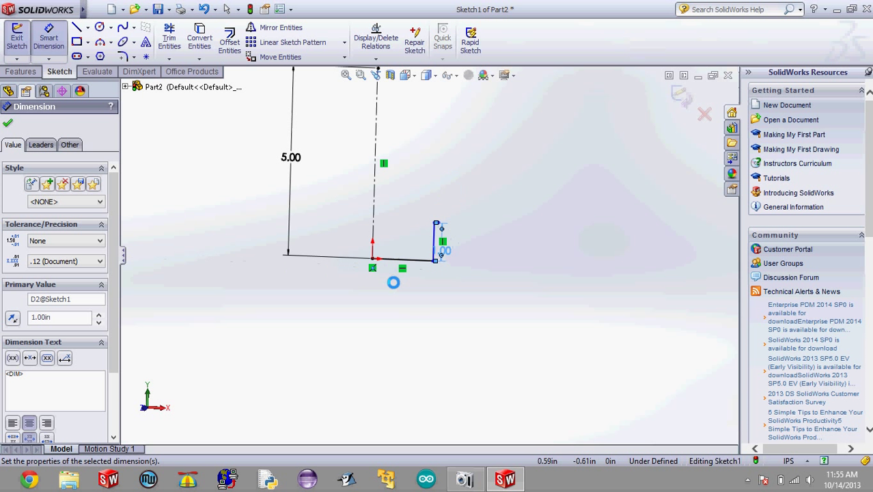
pyautogui.click(415, 259)
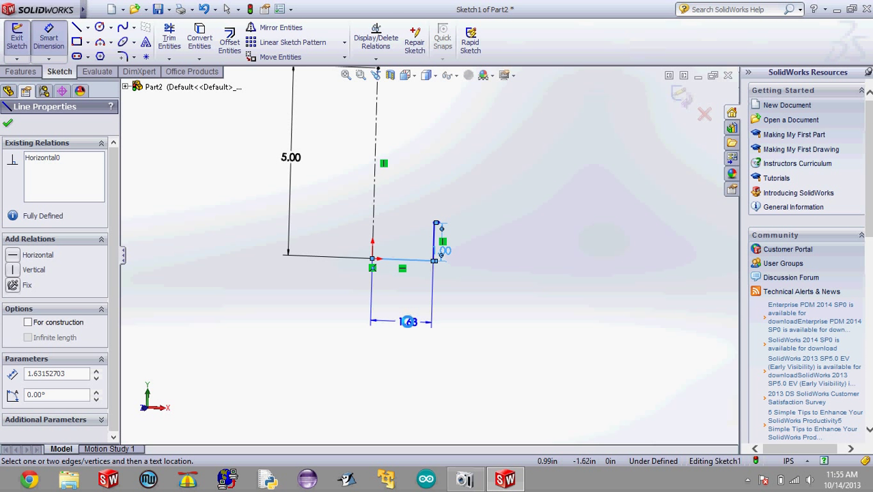
pyautogui.click(407, 322)
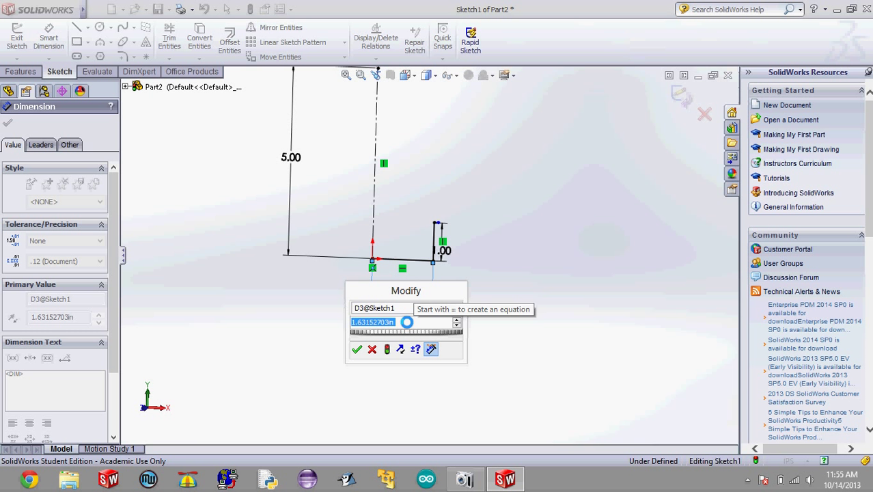
pyautogui.write('1.2525')
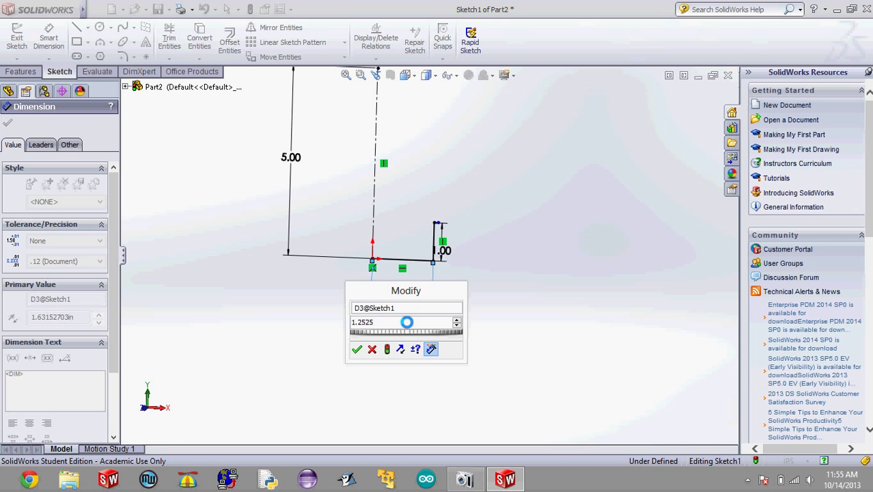
pyautogui.press('Return')
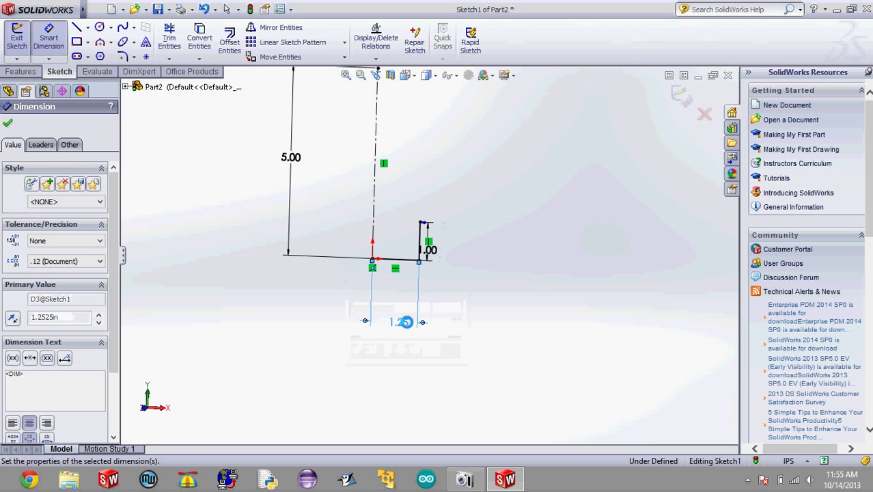
pyautogui.scroll(3, 437, 298)
# Step: Draw a 3-point arc bulging outward from the centerline's top end to the short line's top
pyautogui.scroll(2, 437, 299)
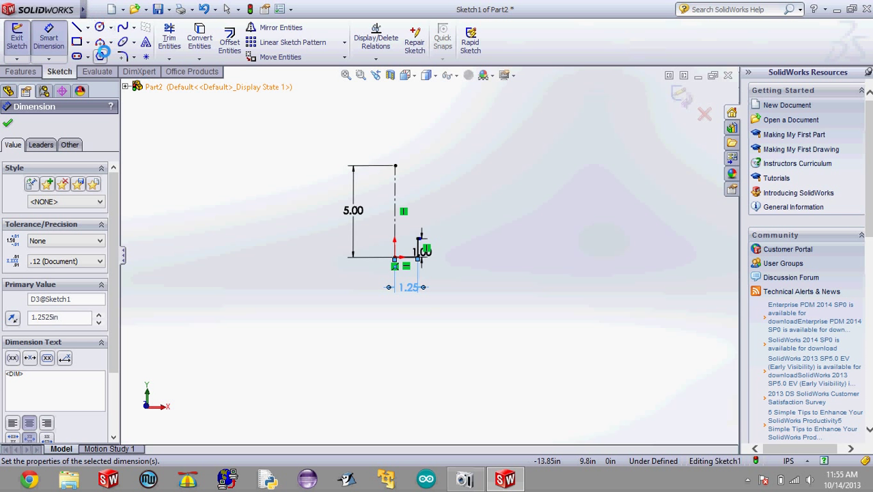
pyautogui.click(110, 42)
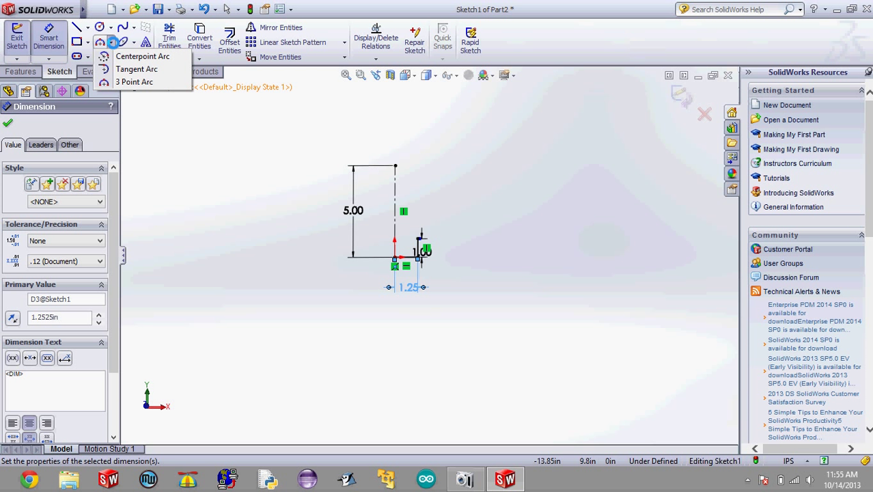
pyautogui.click(110, 27)
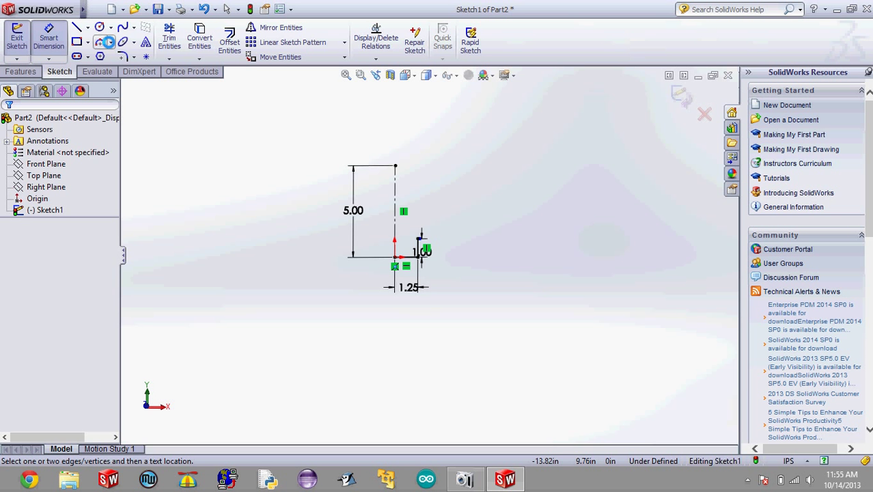
pyautogui.click(109, 43)
pyautogui.click(119, 83)
pyautogui.scroll(-4, 407, 191)
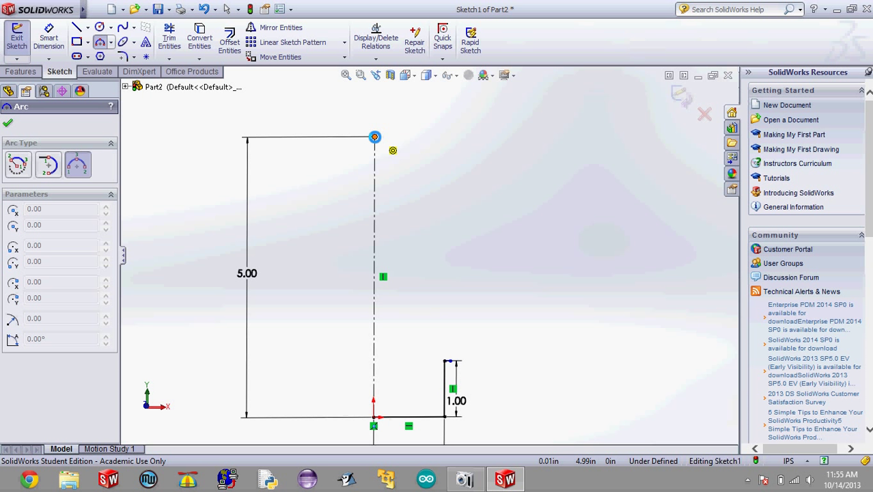
pyautogui.click(374, 136)
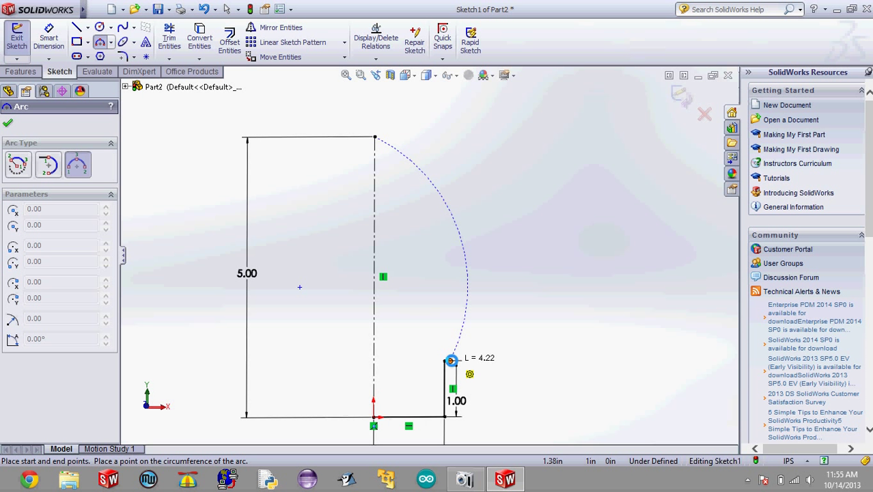
pyautogui.scroll(-3, 451, 360)
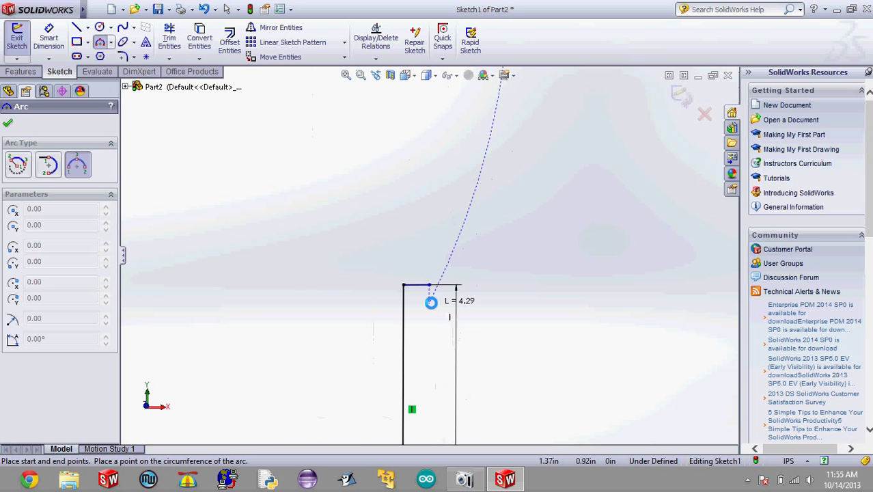
pyautogui.click(425, 255)
pyautogui.scroll(6, 403, 202)
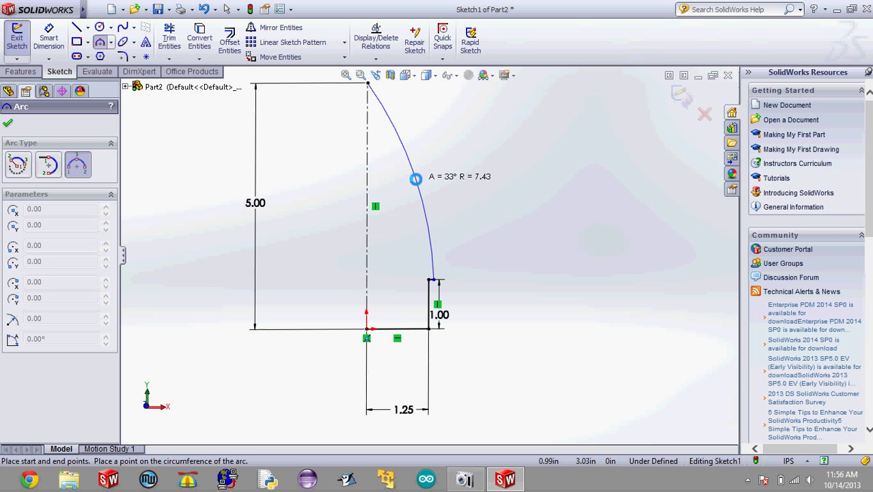
pyautogui.click(414, 178)
# Step: Dimension the short top line to a length of 0.05 in
pyautogui.press('Escape')
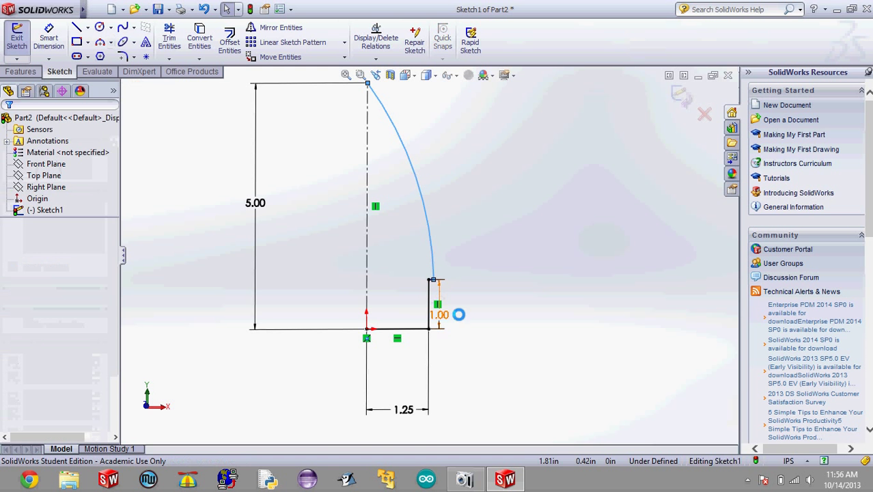
pyautogui.scroll(-5, 432, 279)
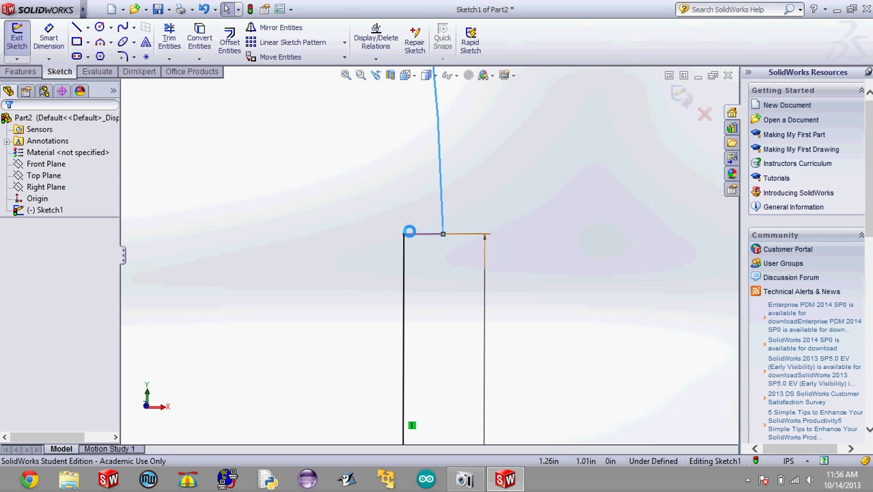
pyautogui.moveTo(405, 231); pyautogui.dragTo(365, 211, button='right')
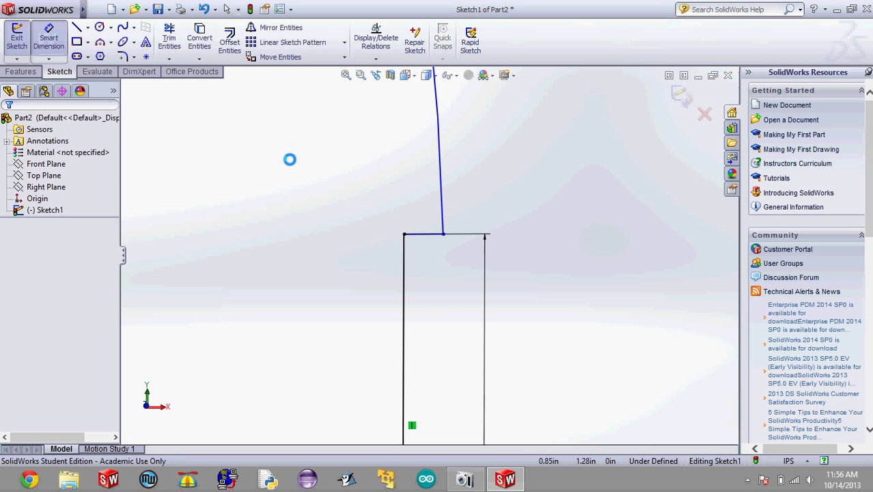
pyautogui.click(426, 236)
pyautogui.click(427, 310)
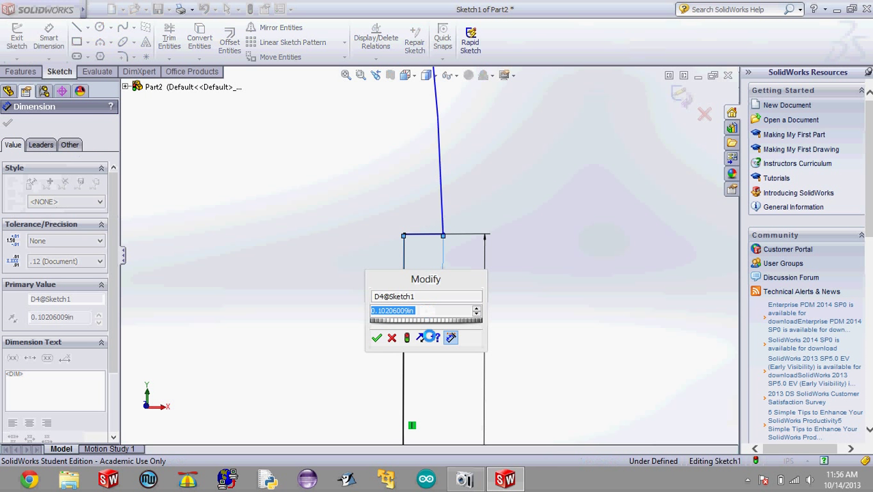
pyautogui.write('.05')
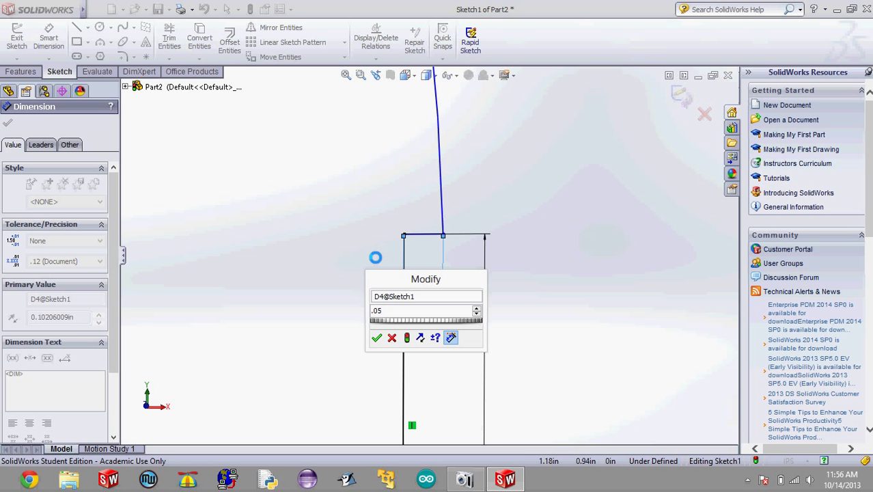
pyautogui.press('Return')
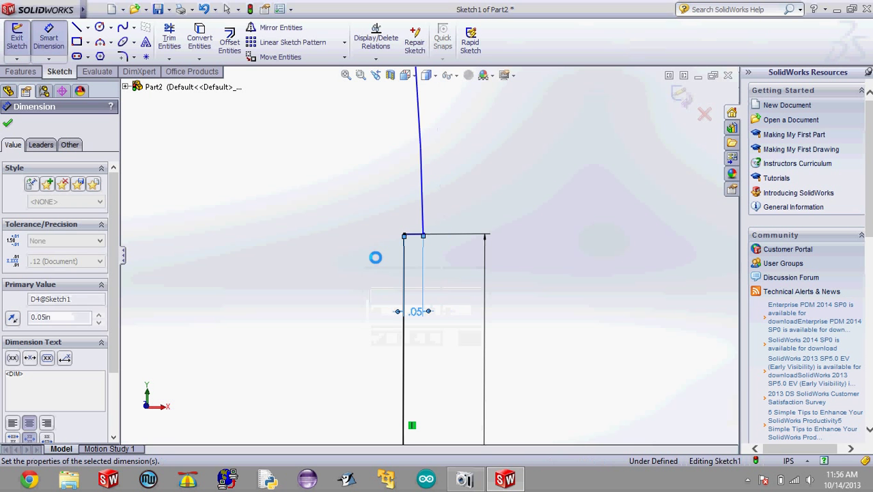
# Step: Give the ogive arc an R8.00 in radius dimension
pyautogui.scroll(5, 372, 219)
pyautogui.scroll(3, 371, 218)
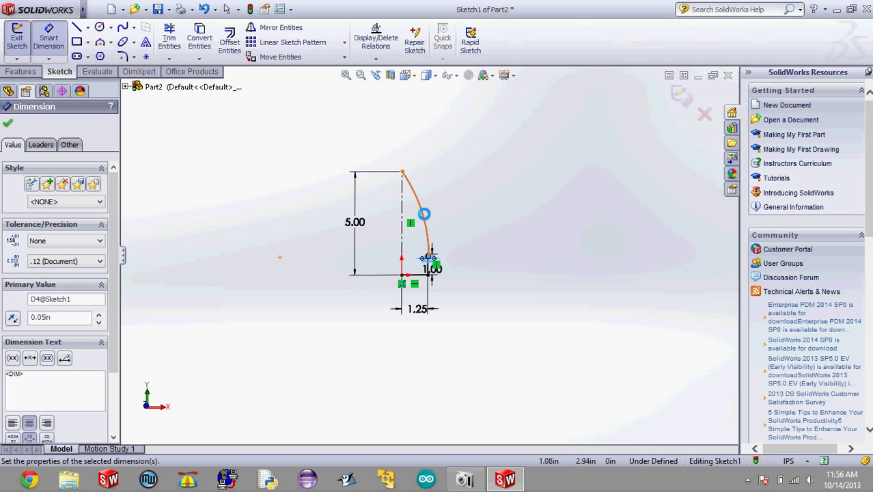
pyautogui.click(422, 217)
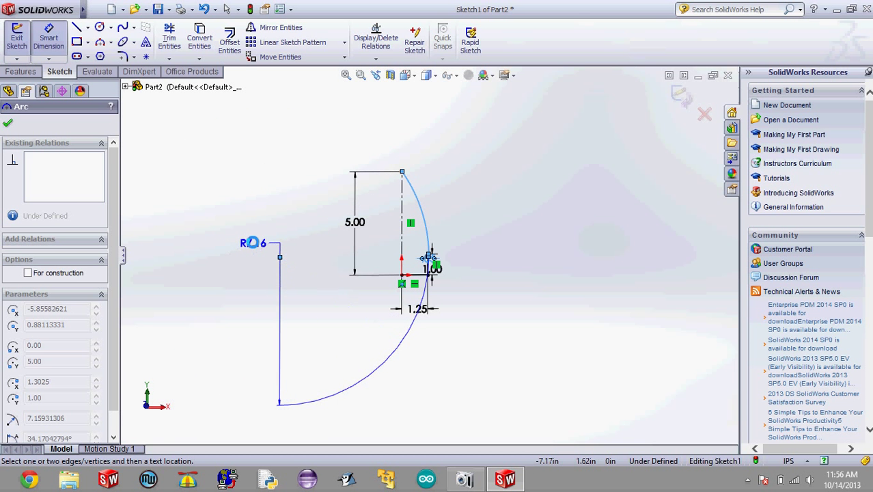
pyautogui.click(247, 257)
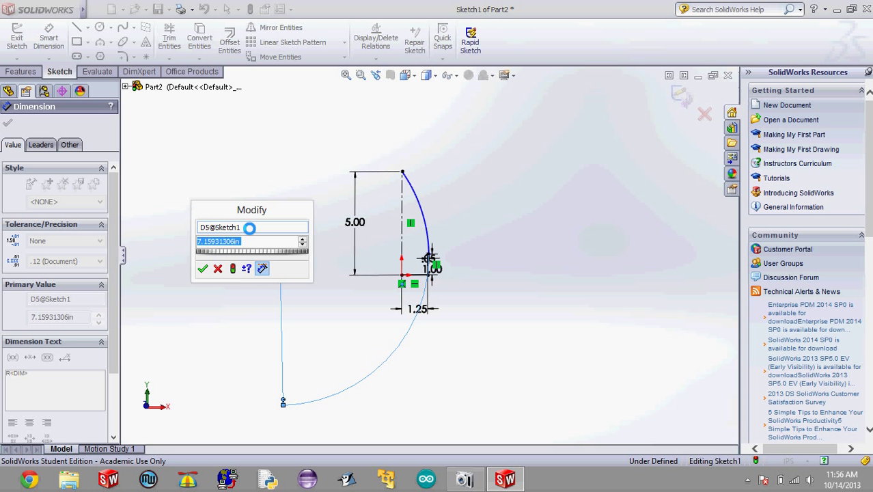
pyautogui.write('8')
pyautogui.press('Return')
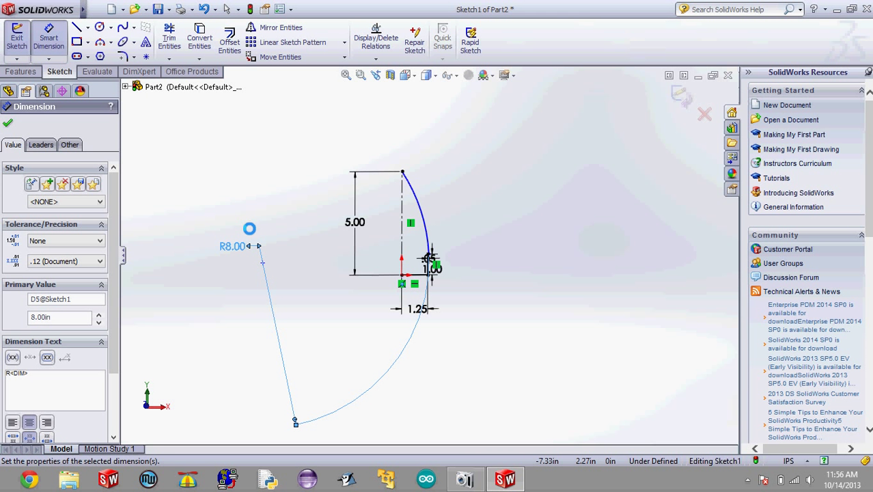
pyautogui.press('Escape')
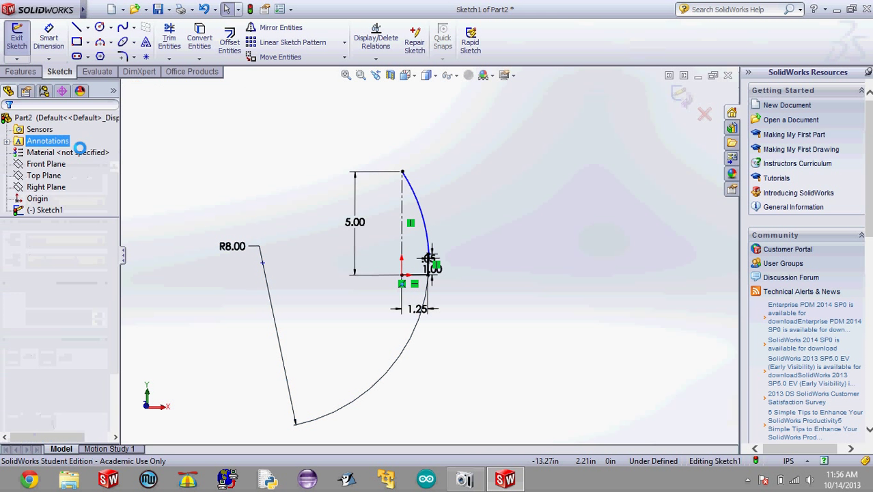
# Step: Try a revolve without auto-closing the sketch, then cancel the thin-walled result
pyautogui.moveTo(234, 207)
pyautogui.mouseDown(button='middle')
pyautogui.moveTo(363, 219)
pyautogui.moveTo(499, 279)
pyautogui.moveTo(599, 302)
pyautogui.moveTo(628, 220)
pyautogui.moveTo(575, 250)
pyautogui.moveTo(604, 320)
pyautogui.moveTo(557, 338)
pyautogui.moveTo(563, 289)
pyautogui.moveTo(461, 250)
pyautogui.mouseUp(button='middle')
pyautogui.scroll(-5, 458, 217)
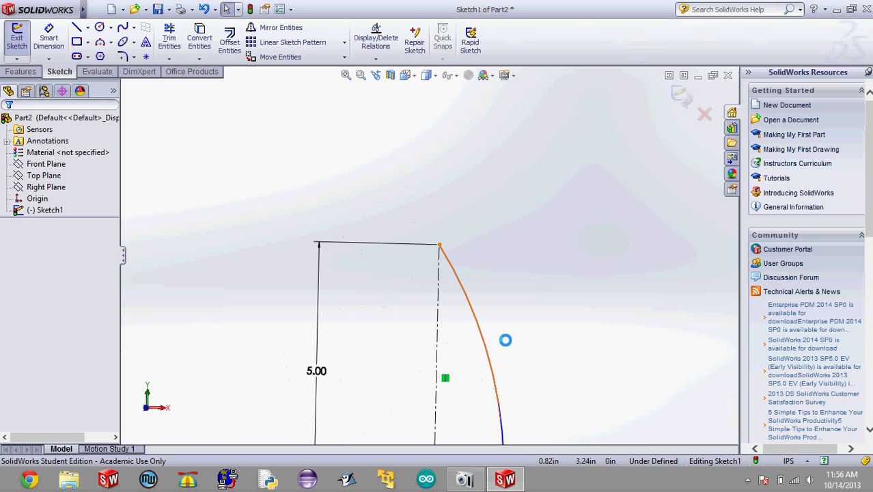
pyautogui.scroll(4, 507, 336)
pyautogui.moveTo(507, 348)
pyautogui.mouseDown(button='middle')
pyautogui.moveTo(499, 301)
pyautogui.moveTo(491, 320)
pyautogui.mouseUp(button='middle')
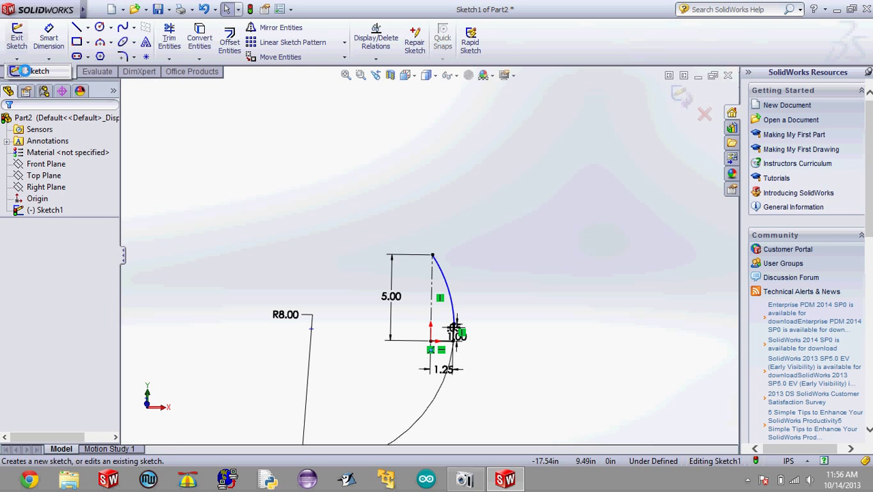
pyautogui.click(28, 72)
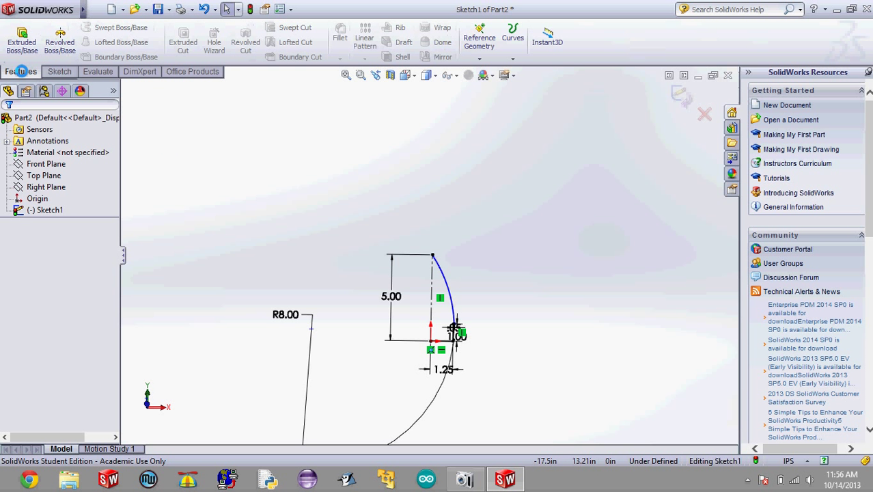
pyautogui.click(60, 43)
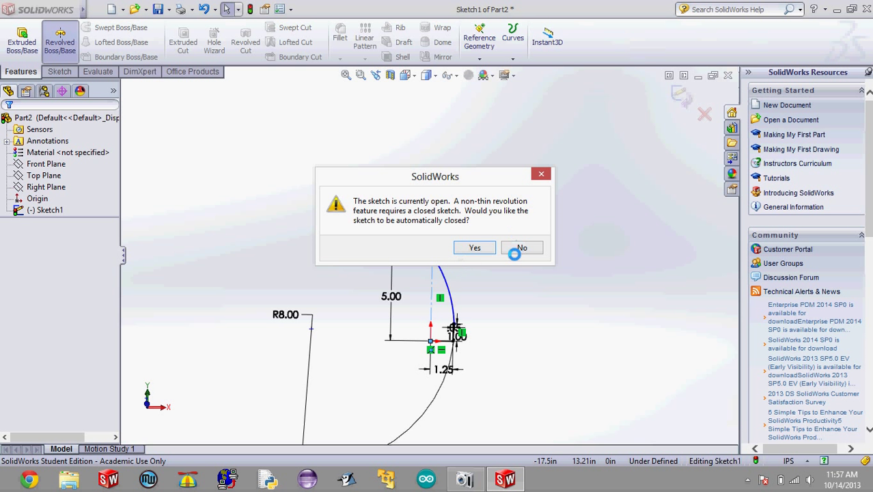
pyautogui.click(520, 248)
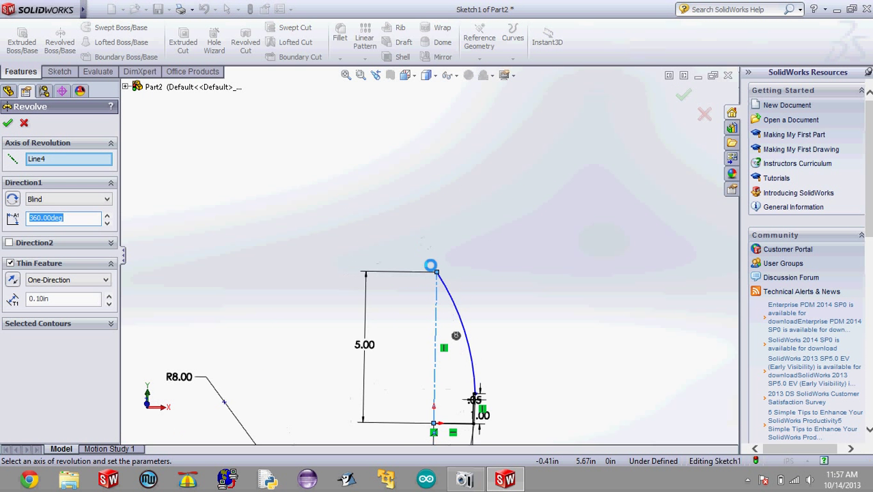
pyautogui.click(24, 123)
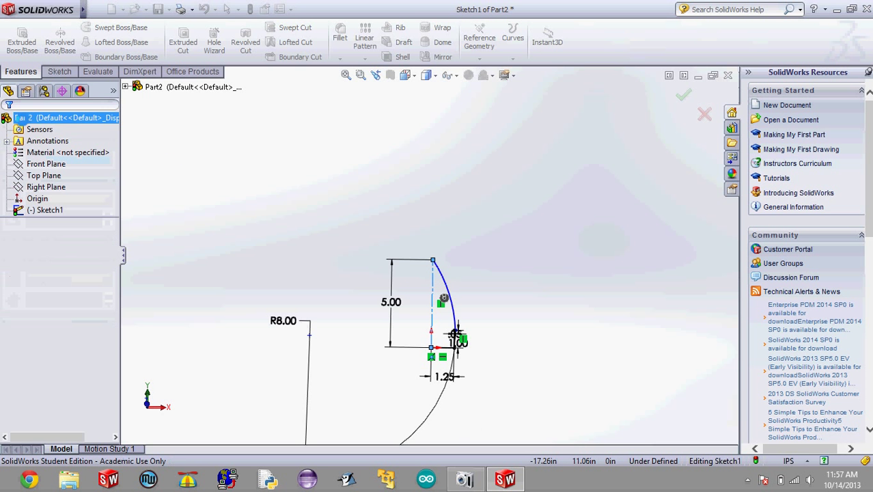
# Step: Revolve the auto-closed sketch 360° about the centerline into a solid nose cone
pyautogui.click(73, 55)
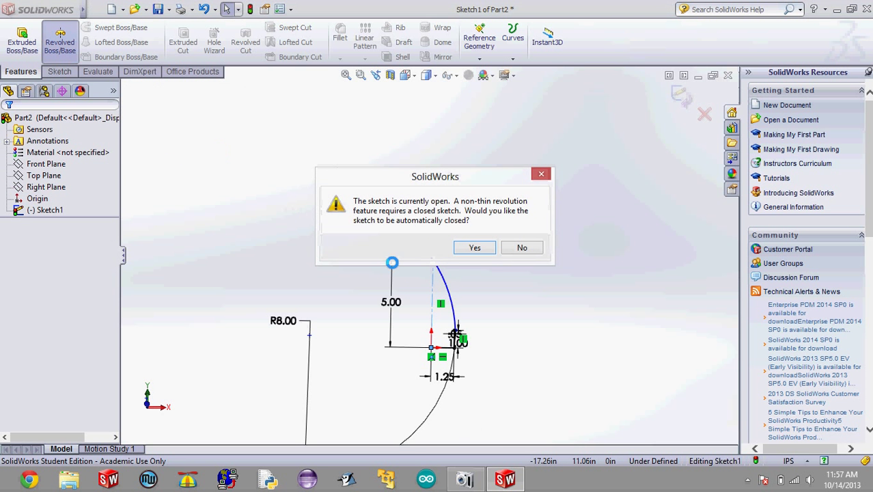
pyautogui.click(468, 246)
pyautogui.scroll(-5, 439, 334)
pyautogui.scroll(4, 438, 334)
pyautogui.moveTo(550, 352); pyautogui.dragTo(402, 237, button='middle')
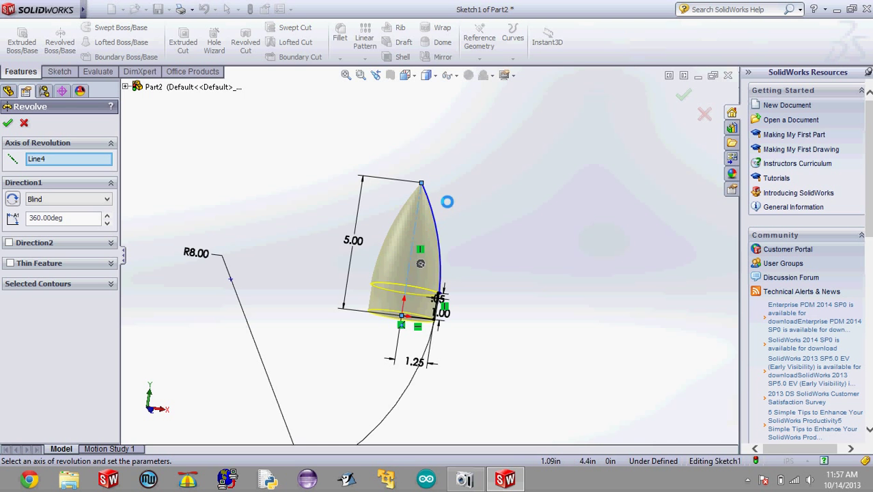
pyautogui.moveTo(446, 198)
pyautogui.mouseDown(button='middle')
pyautogui.moveTo(478, 185)
pyautogui.moveTo(495, 153)
pyautogui.moveTo(475, 139)
pyautogui.moveTo(452, 192)
pyautogui.mouseUp(button='middle')
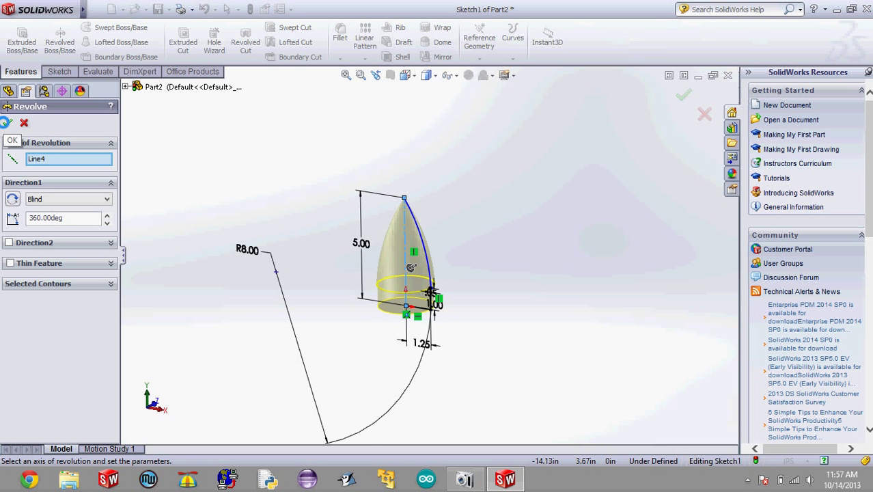
pyautogui.click(6, 122)
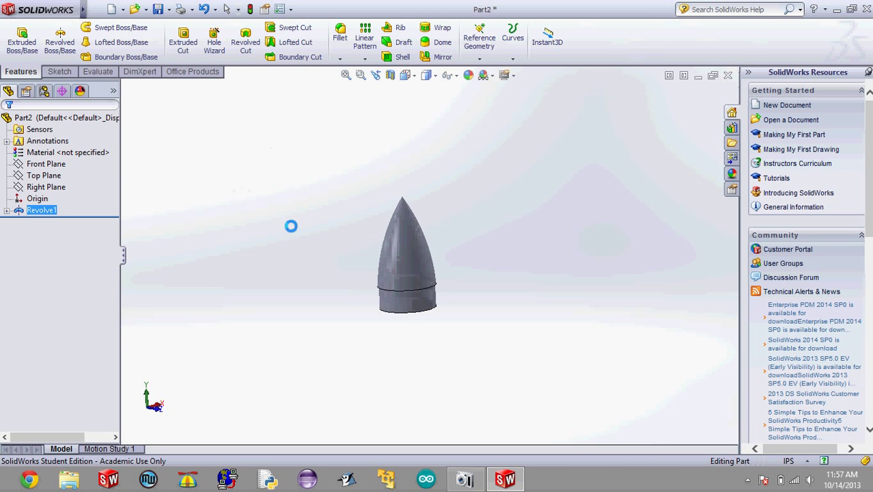
# Step: Shell the nose cone to 0.05 in walls, leaving the flat base face open
pyautogui.moveTo(300, 252); pyautogui.dragTo(288, 174, button='middle')
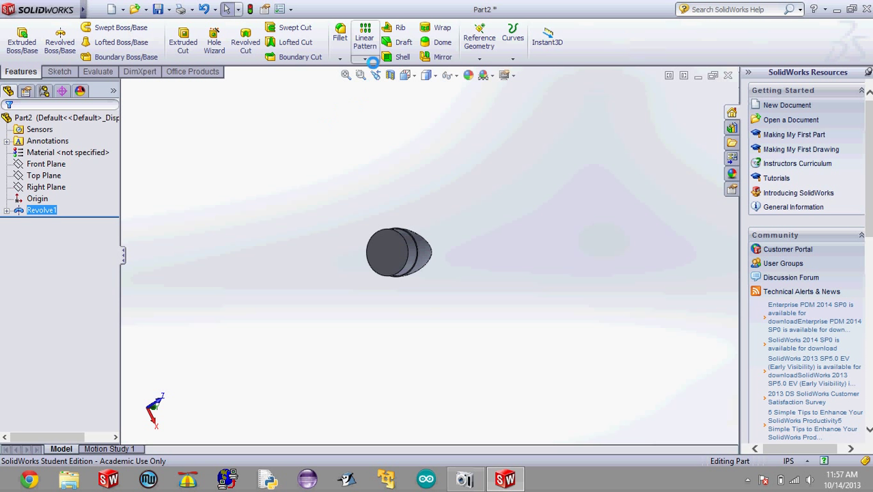
pyautogui.click(402, 57)
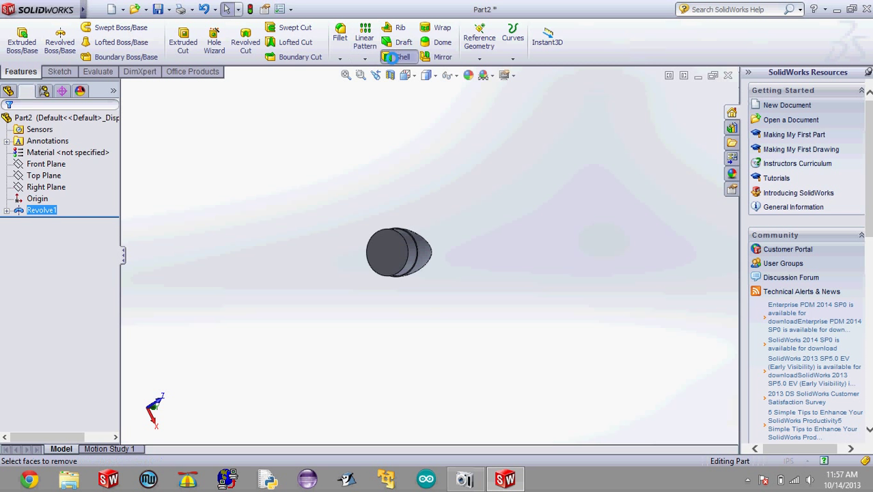
pyautogui.click(384, 255)
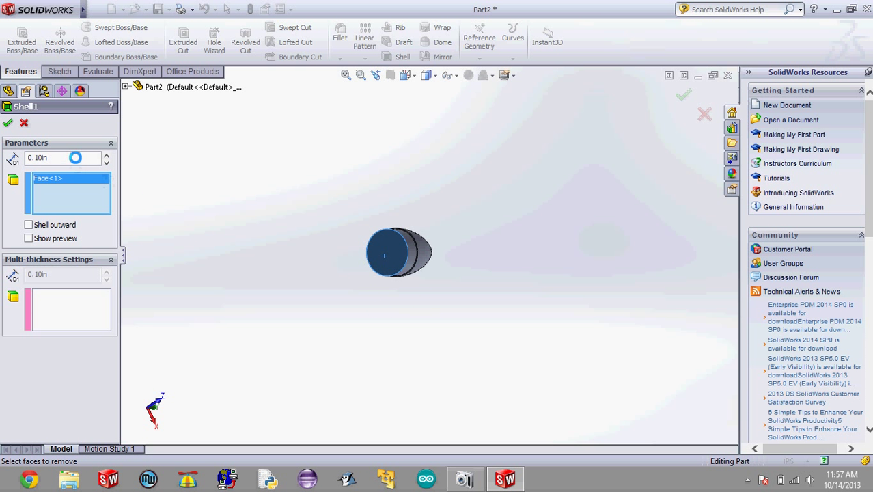
pyautogui.moveTo(75, 158); pyautogui.dragTo(4, 164)
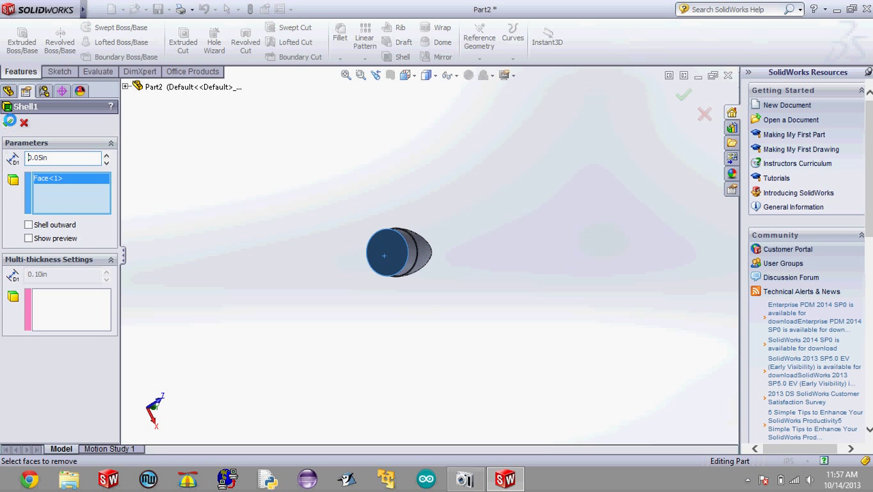
pyautogui.click(10, 121)
pyautogui.moveTo(195, 185); pyautogui.dragTo(293, 249, button='middle')
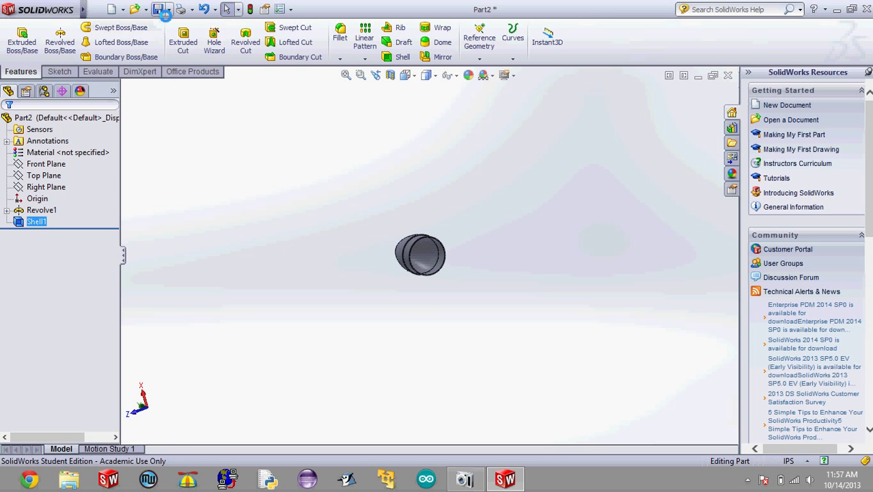
# Step: Save the part as 'ogive nosecone' and orbit it upright
pyautogui.click(166, 10)
pyautogui.click(183, 34)
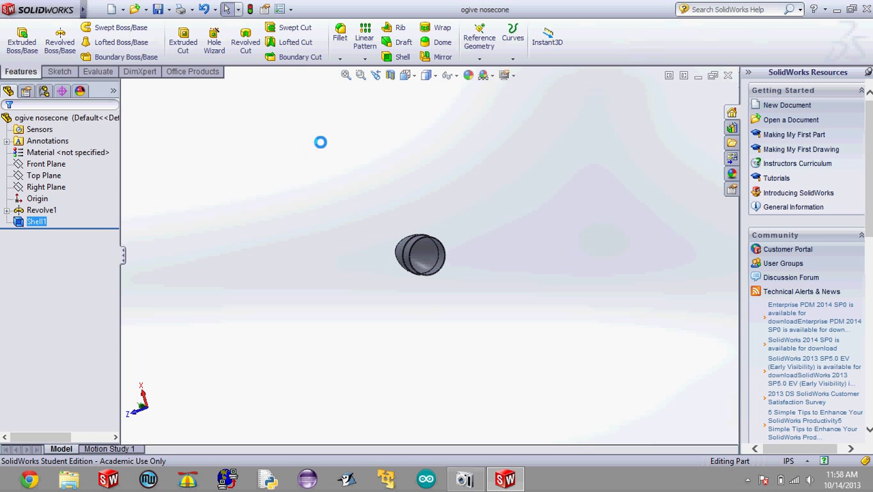
pyautogui.moveTo(320, 142); pyautogui.dragTo(328, 298, button='middle')
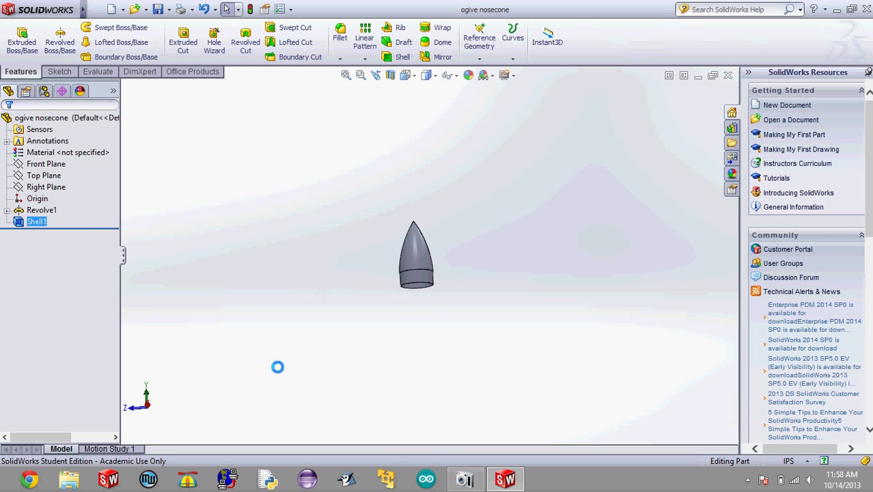
pyautogui.click(455, 481)
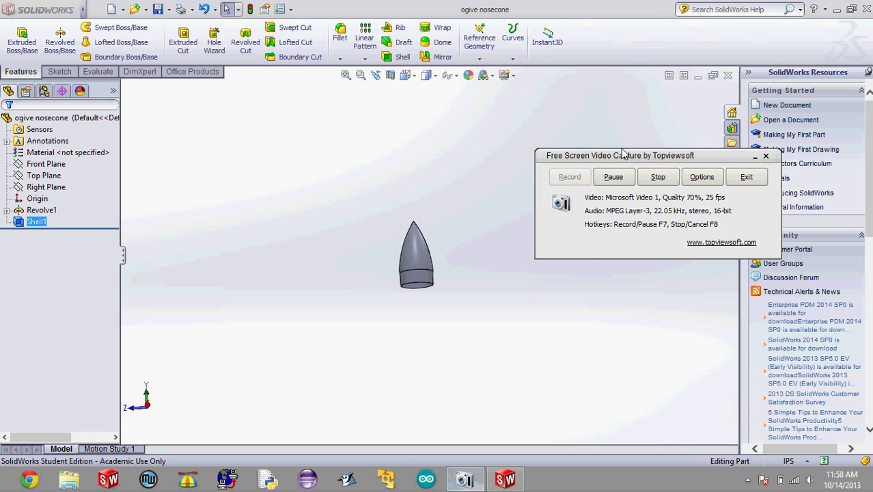